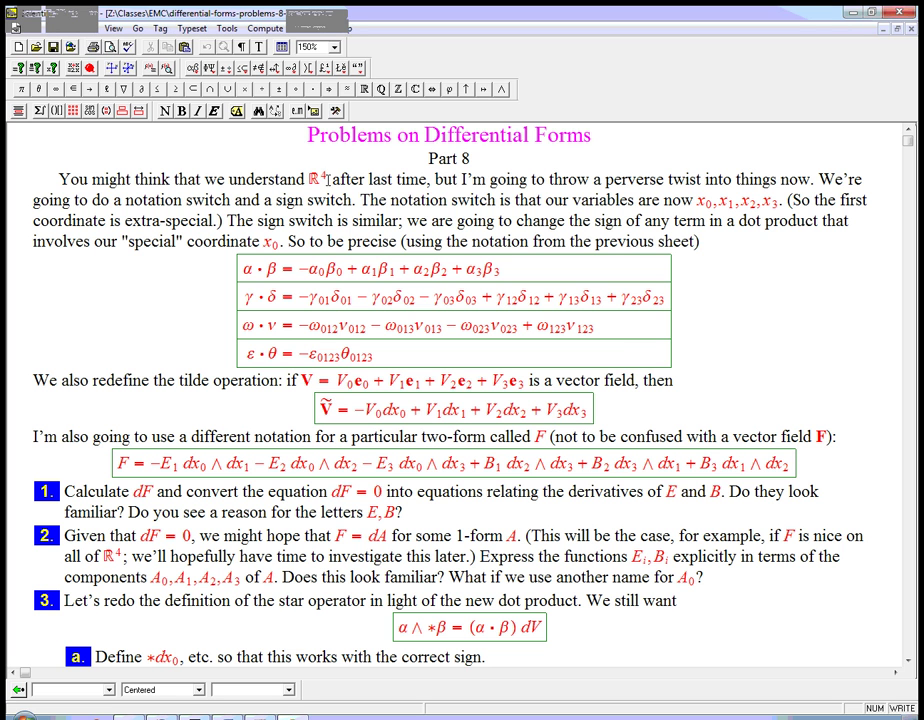
# Step: Highlight ℝ⁴, 'a sign switch', the x₀ phrase and 'dot product' in turn, dismissing the color-scheme warning
pyautogui.click(316, 179)
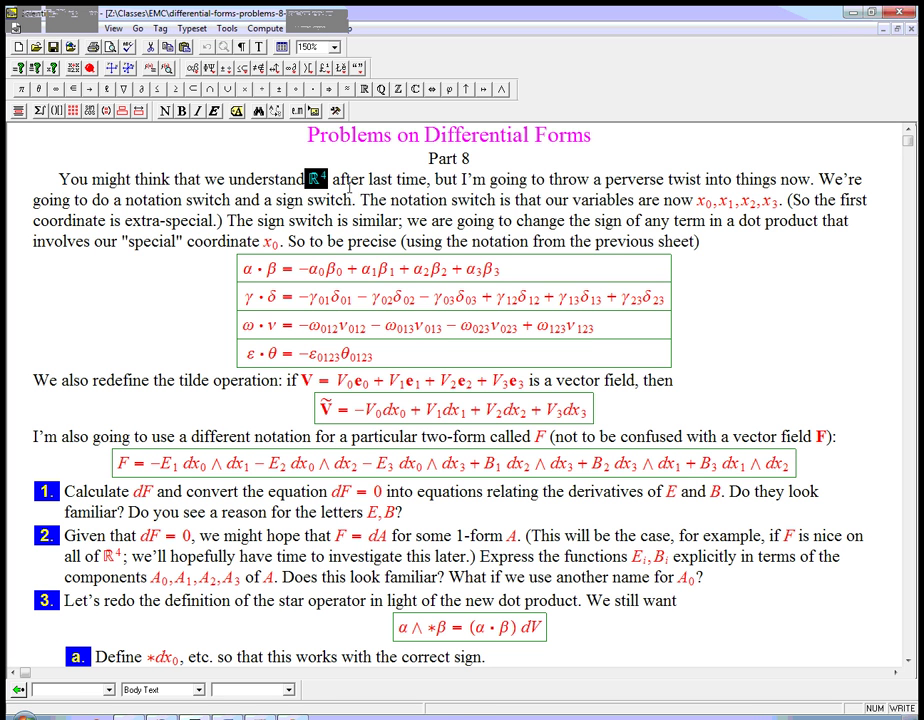
pyautogui.click(406, 179)
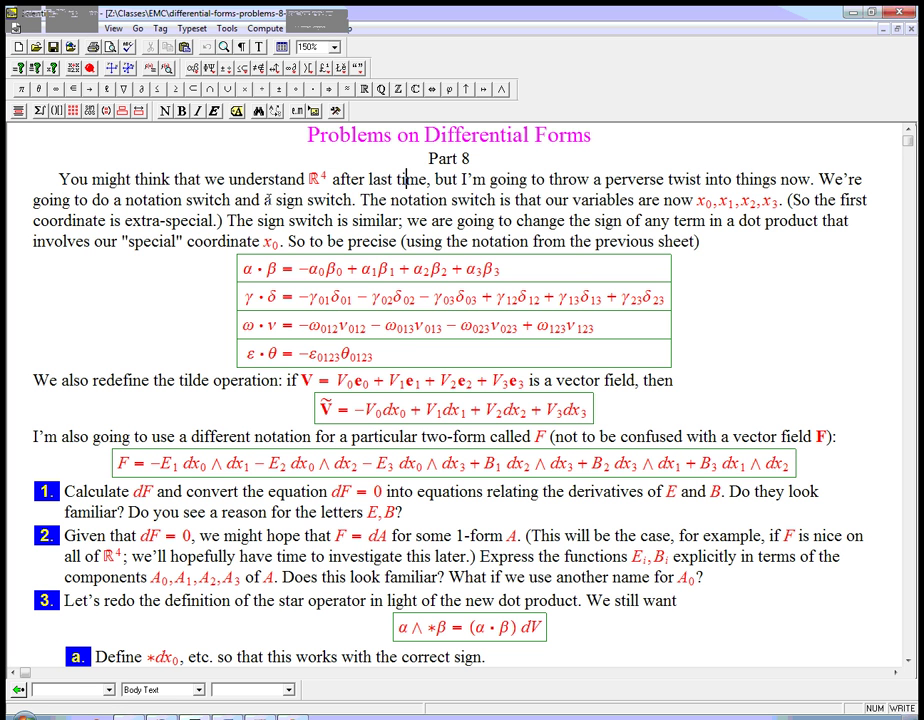
pyautogui.moveTo(266, 200); pyautogui.dragTo(368, 204)
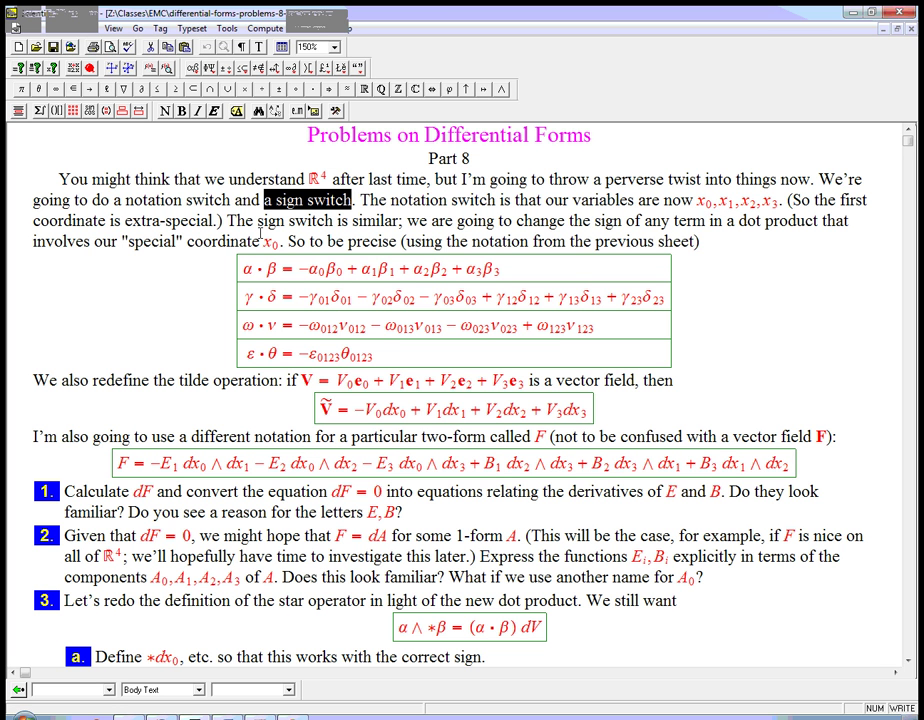
pyautogui.moveTo(110, 243); pyautogui.dragTo(281, 243)
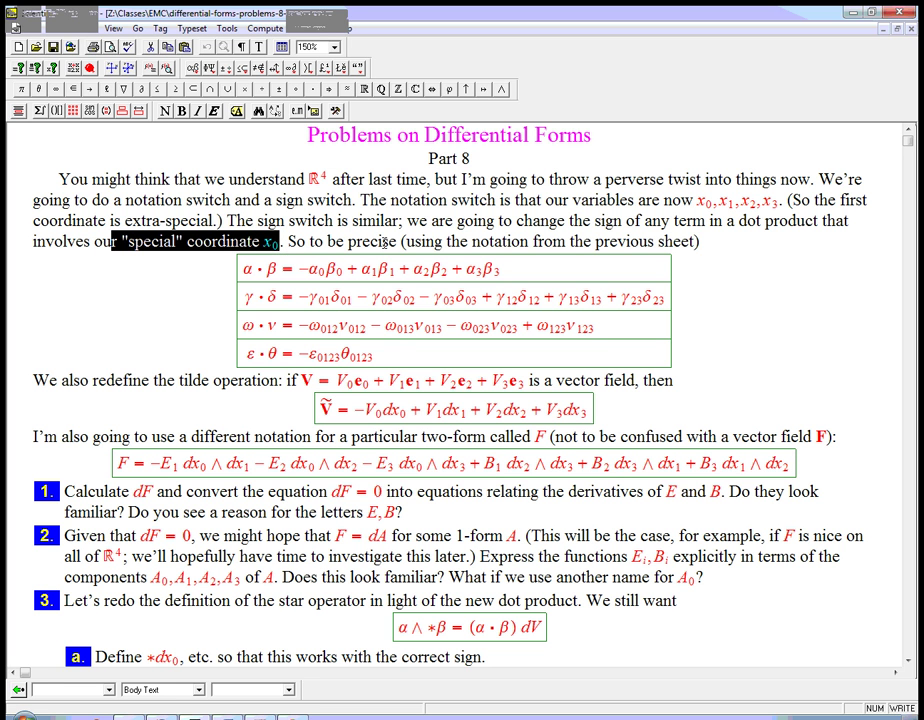
pyautogui.moveTo(739, 221); pyautogui.dragTo(818, 221)
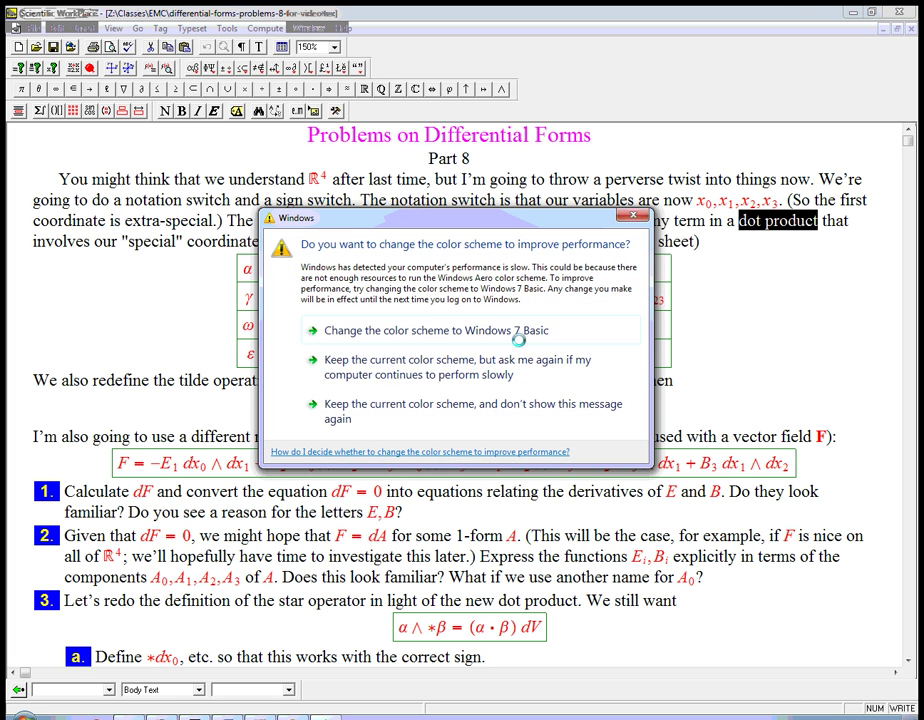
pyautogui.click(490, 410)
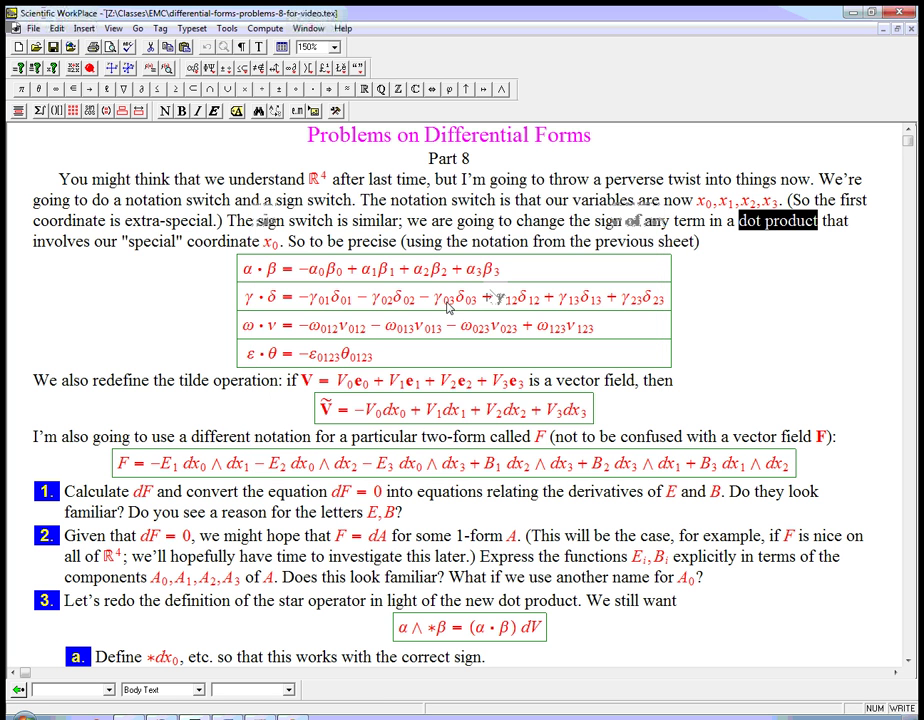
pyautogui.click(369, 425)
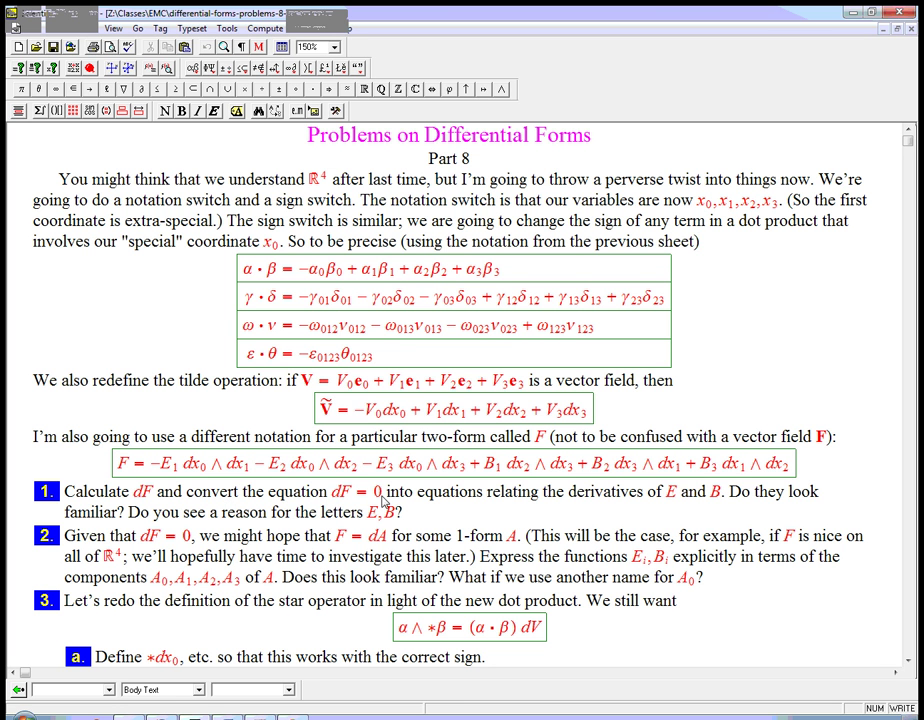
# Step: Add '(F is a closed 2-form)' right after dF = 0, correcting the misspelling of 'closed'
pyautogui.click(388, 491)
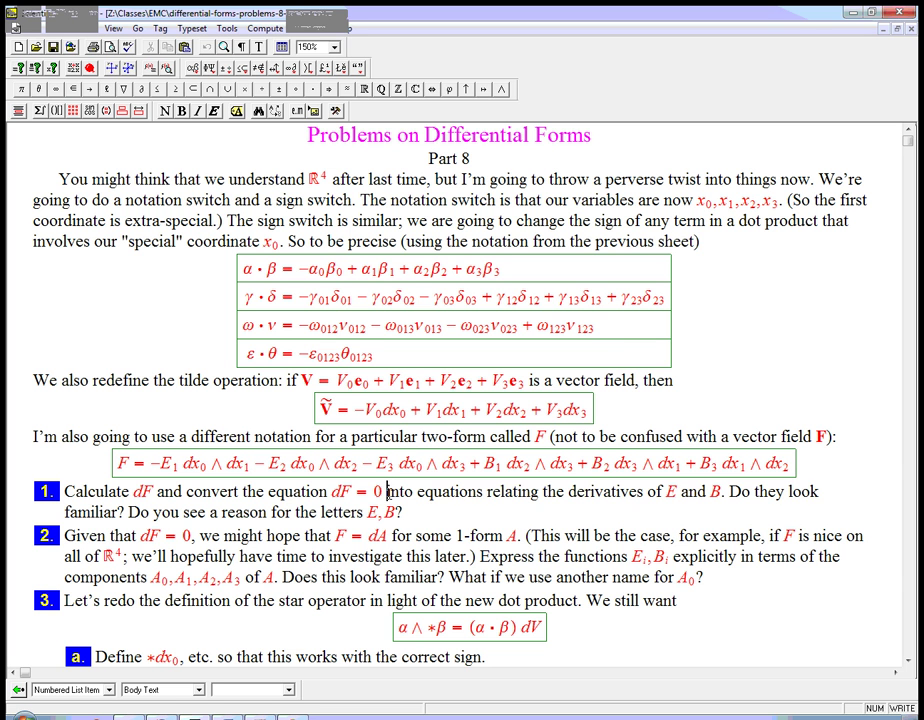
pyautogui.write('(F')
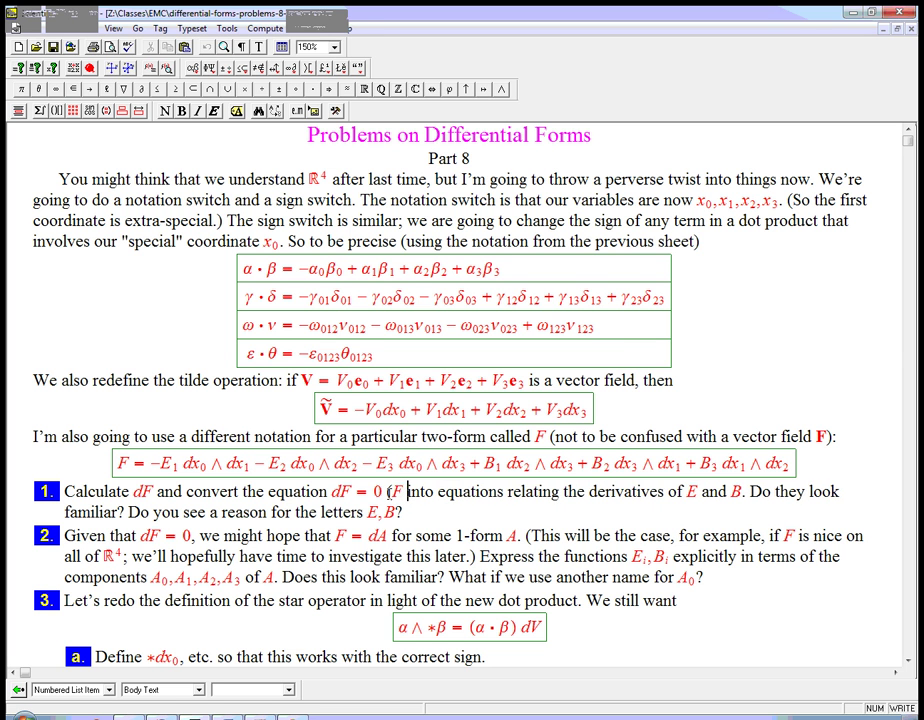
pyautogui.write(' is a clsoe')
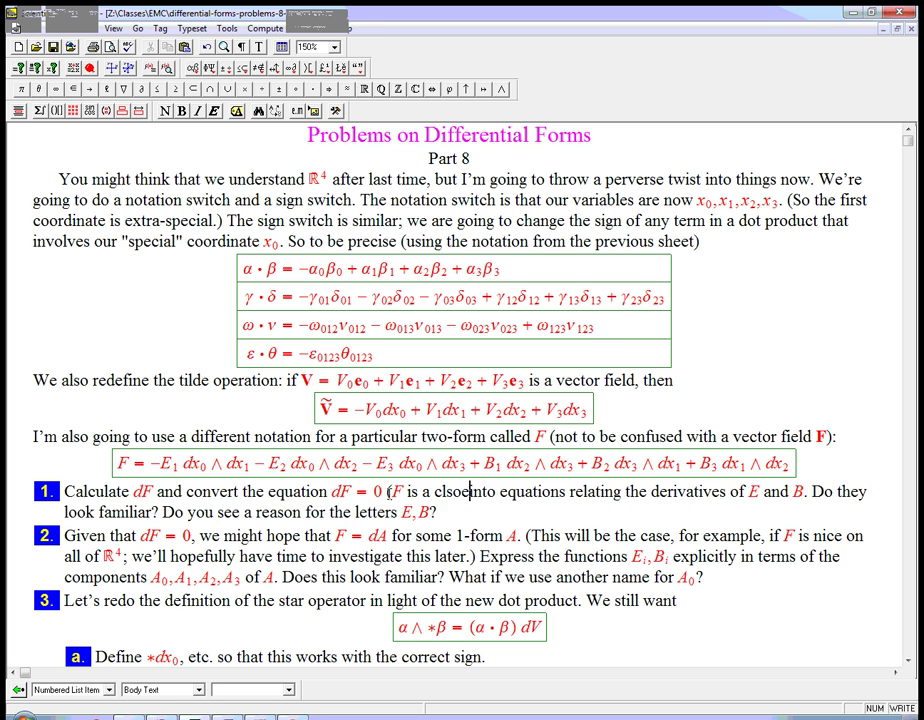
pyautogui.press('BackSpace')
pyautogui.press('BackSpace')
pyautogui.write('osed 2-form')
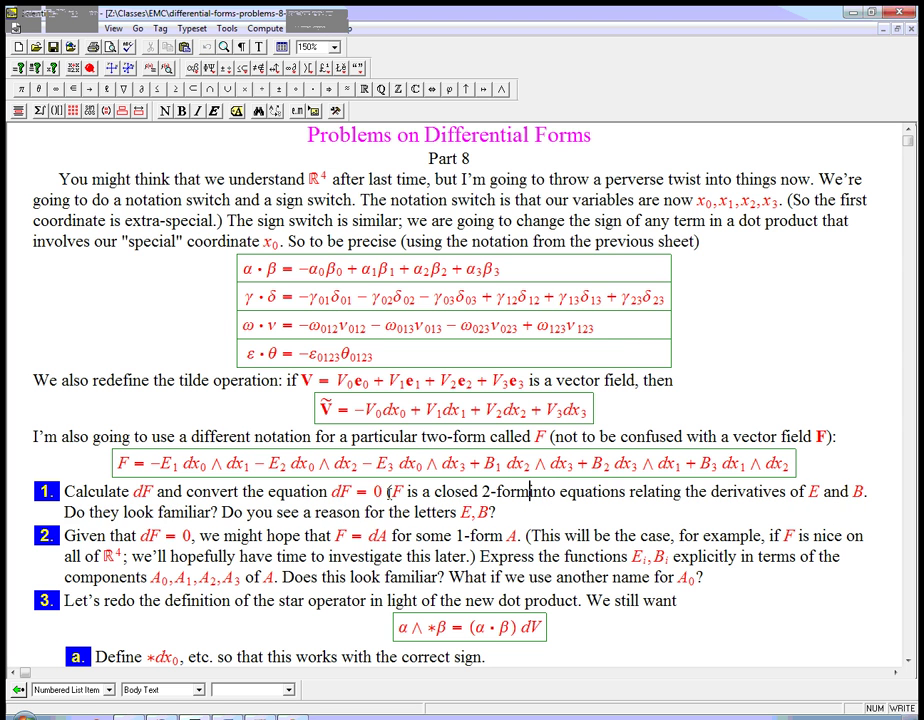
pyautogui.write(')')
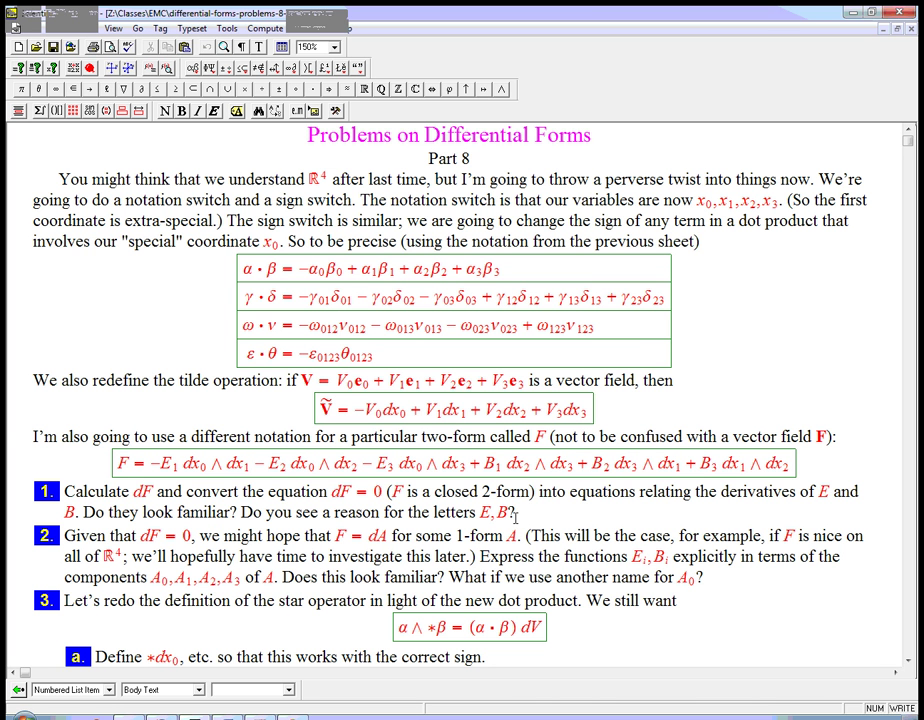
# Step: Insert a displayed equation below problem 1 beginning '0 = dF ='
pyautogui.click(528, 510)
pyautogui.hotkey('ctrl', 'd')
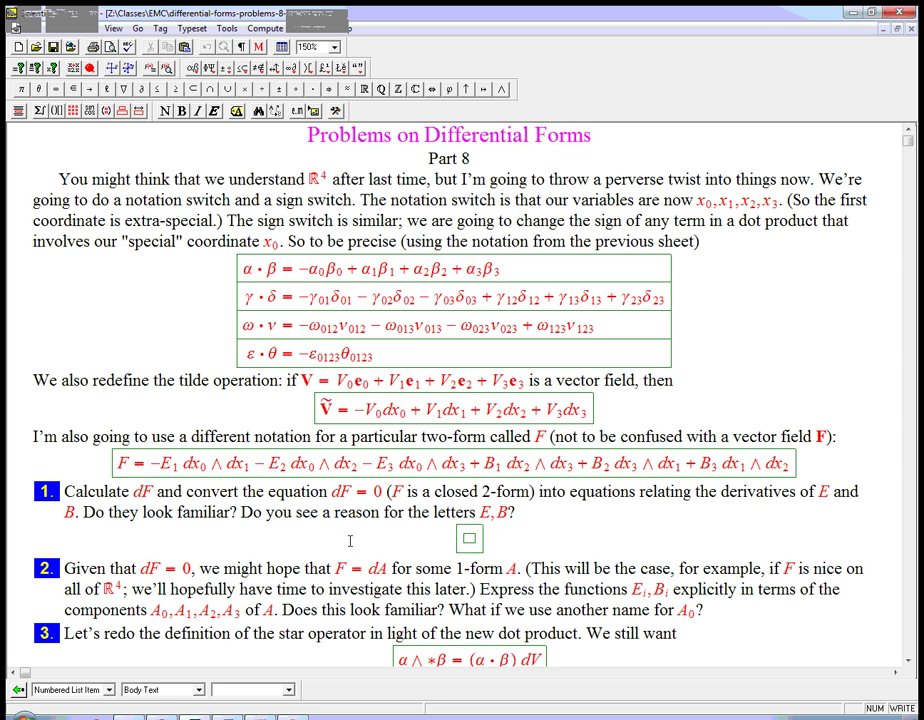
pyautogui.write('0=dF=')
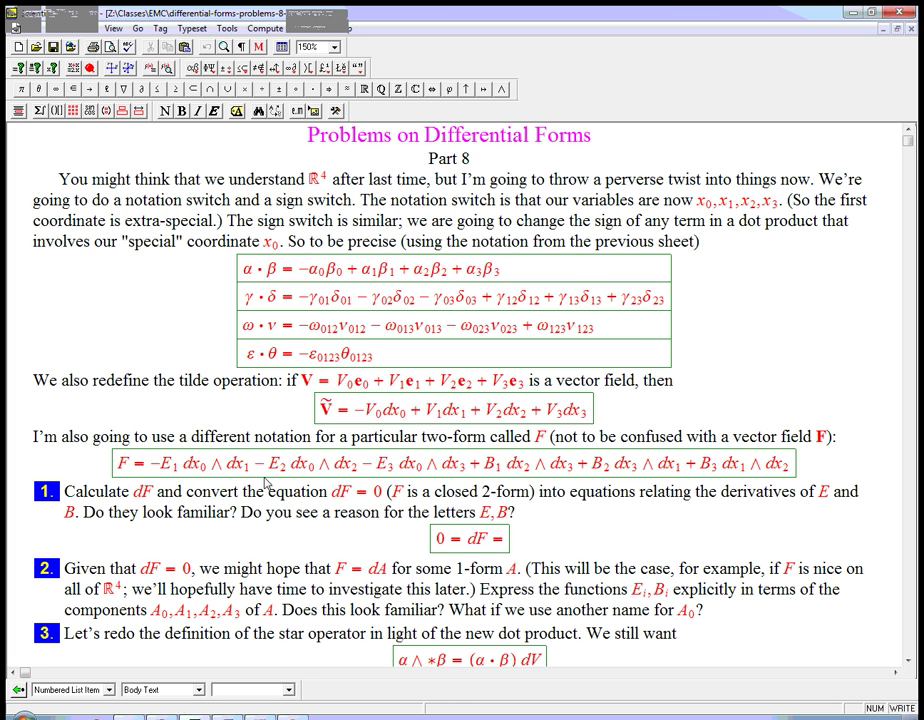
# Step: Enter the first term −∂E₁/∂x₂ dx₂ with a fraction and subscripts
pyautogui.write('-')
pyautogui.hotkey('ctrl', 'f')
pyautogui.write('∂/')
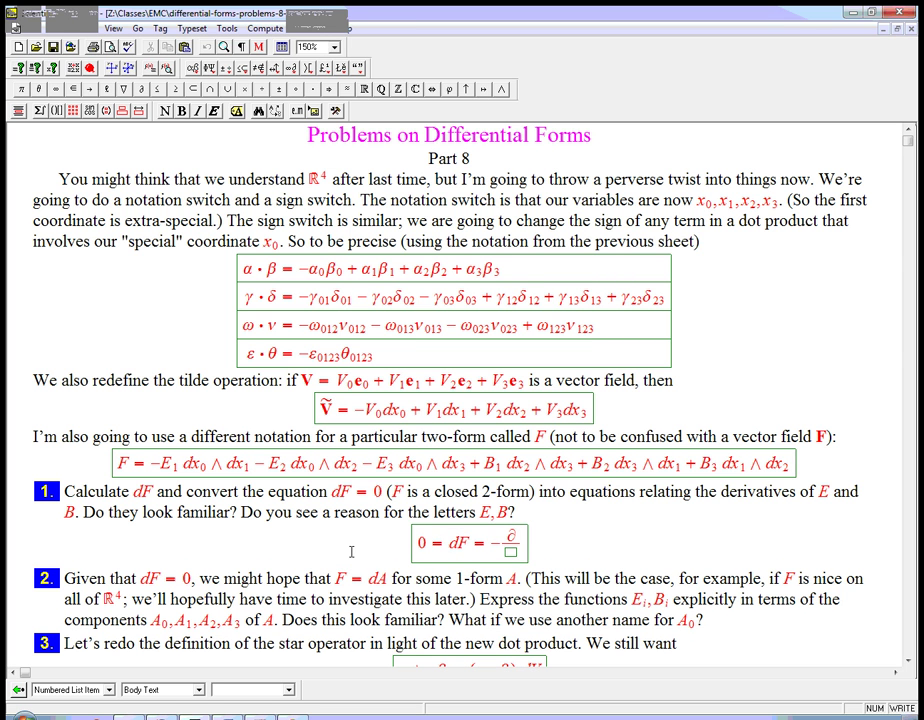
pyautogui.write('E')
pyautogui.hotkey('ctrl', 'Down')
pyautogui.write('1/∂x')
pyautogui.hotkey('ctrl', 'Down')
pyautogui.write('2')
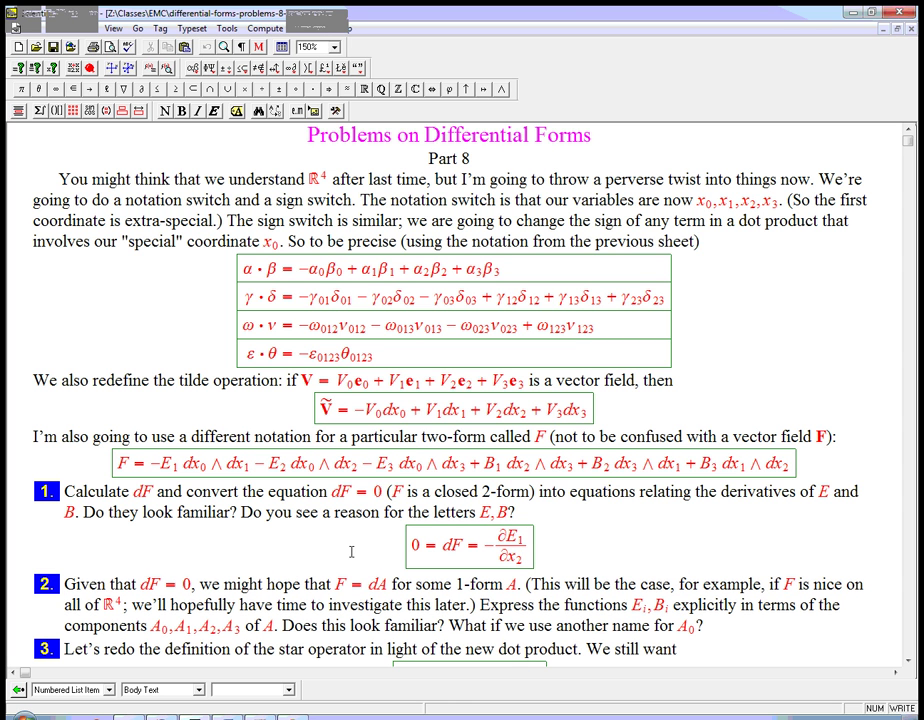
pyautogui.press('Right')
pyautogui.press('Right')
pyautogui.write('dx')
pyautogui.hotkey('ctrl', 'Down')
pyautogui.write('2')
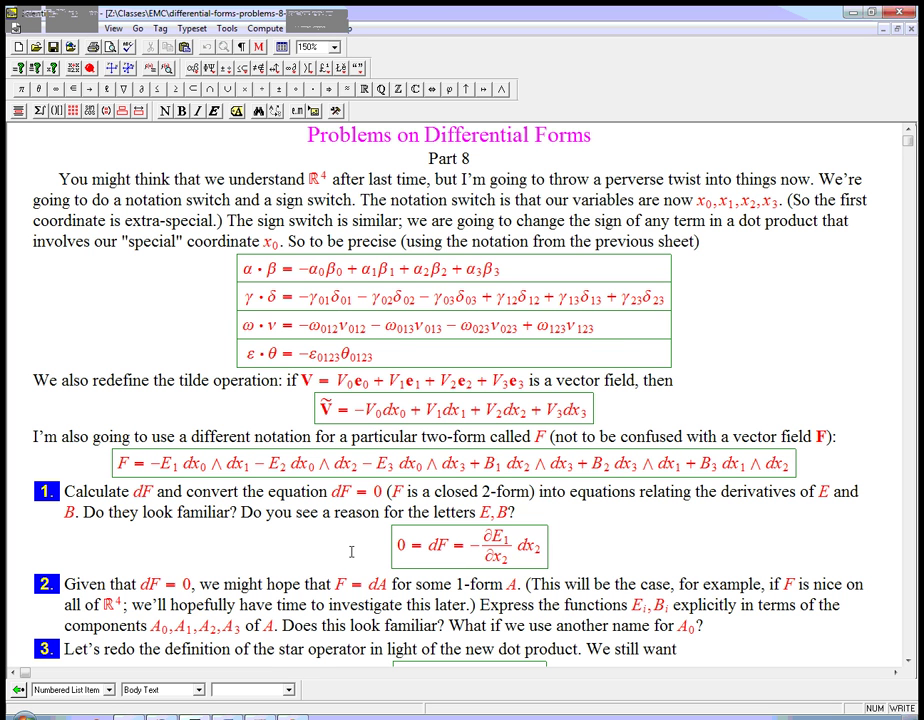
# Step: Extend the first term to dx₂∧dx₀∧dx₁, reusing dx₀∧dx₁ copied from F's definition
pyautogui.click(500, 89)
pyautogui.moveTo(184, 472); pyautogui.dragTo(250, 471)
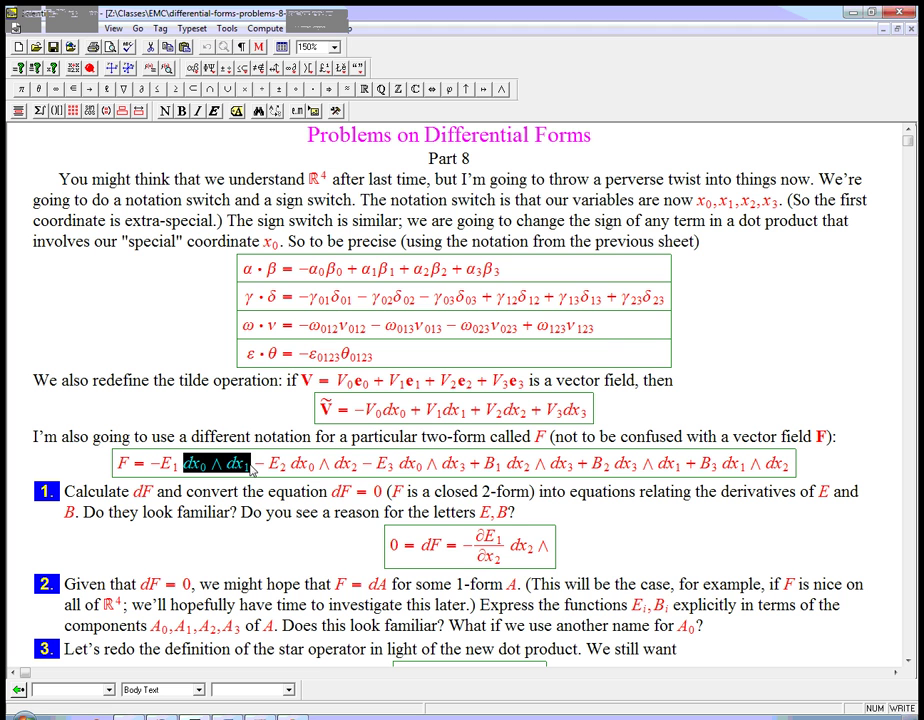
pyautogui.hotkey('ctrl', 'c')
pyautogui.click(550, 545)
pyautogui.hotkey('ctrl', 'v')
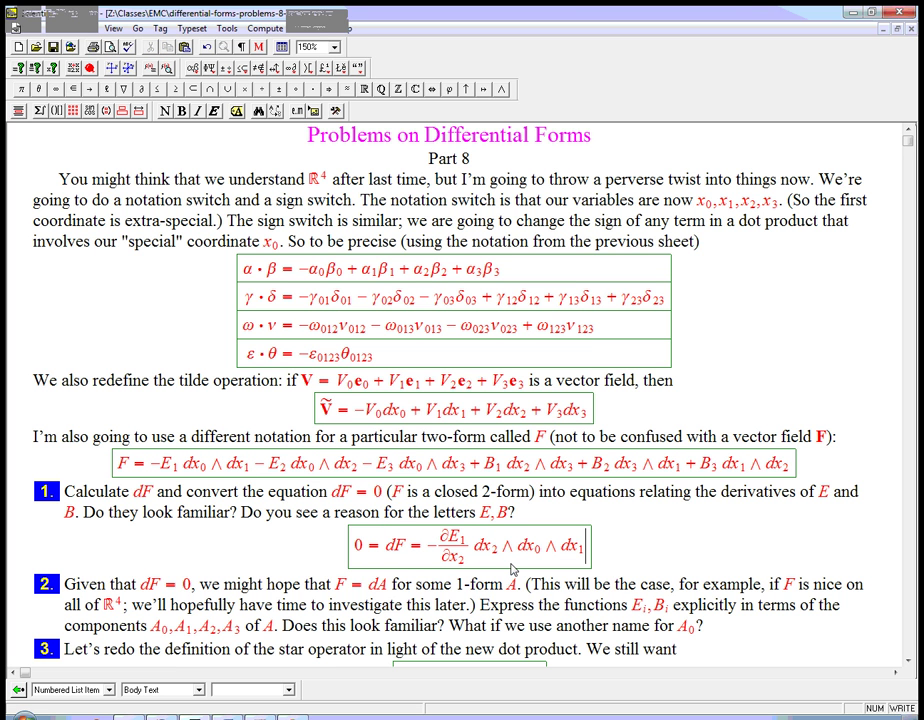
# Step: Add the second term −∂E₁/∂x₃ and select dx₂∧dx₀∧dx₁ for reuse
pyautogui.write('-')
pyautogui.hotkey('ctrl', 'f')
pyautogui.write('∂E1/')
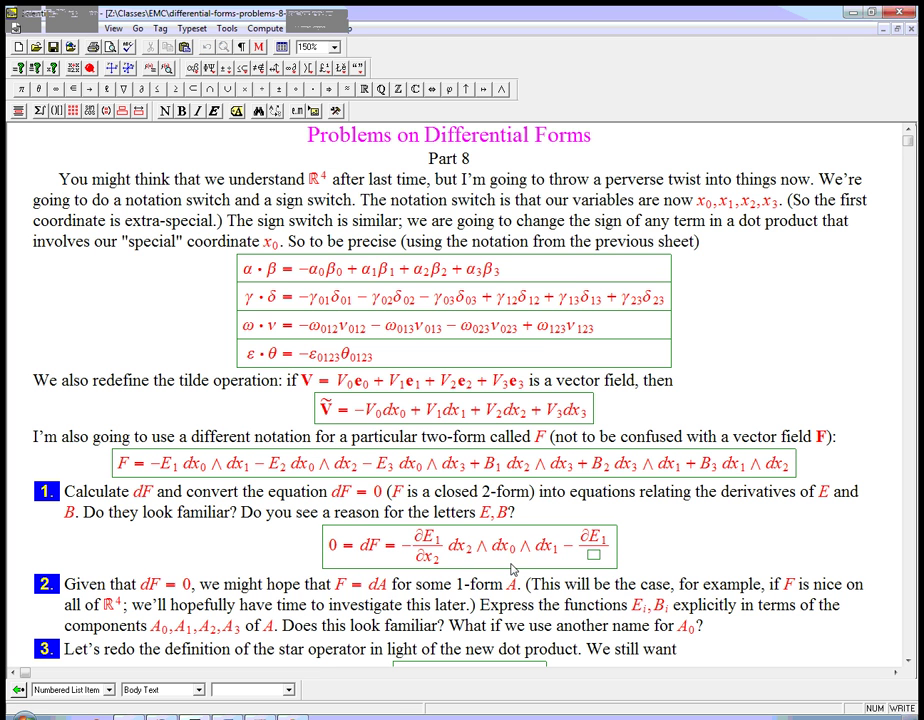
pyautogui.press('Tab')
pyautogui.write('∂x3')
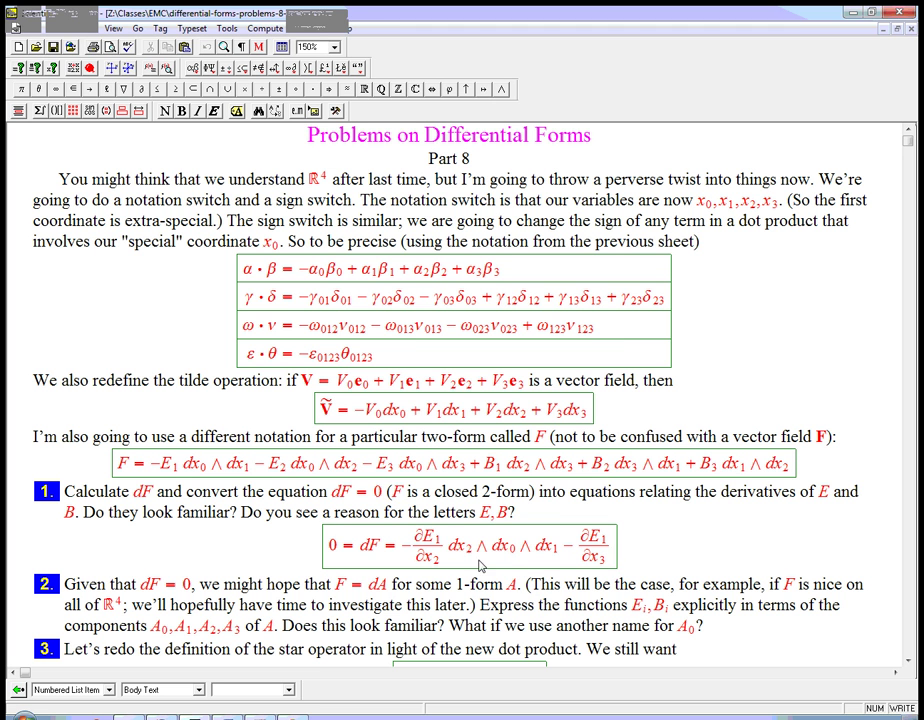
pyautogui.moveTo(452, 557); pyautogui.dragTo(617, 558)
# Step: Paste the wedge product dx₂∧dx₀∧dx₁ after ∂E₁/∂x₃ in the dF equation
pyautogui.hotkey('ctrl', 'c')
pyautogui.click(617, 558)
pyautogui.hotkey('ctrl', 'v')
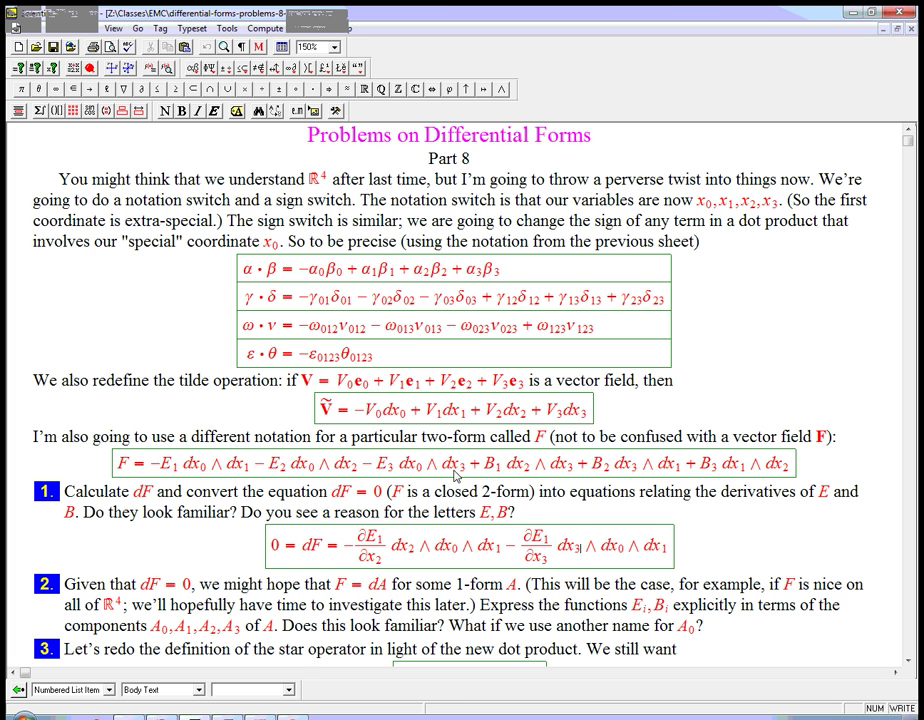
pyautogui.click(672, 546)
pyautogui.moveTo(394, 553); pyautogui.dragTo(505, 557)
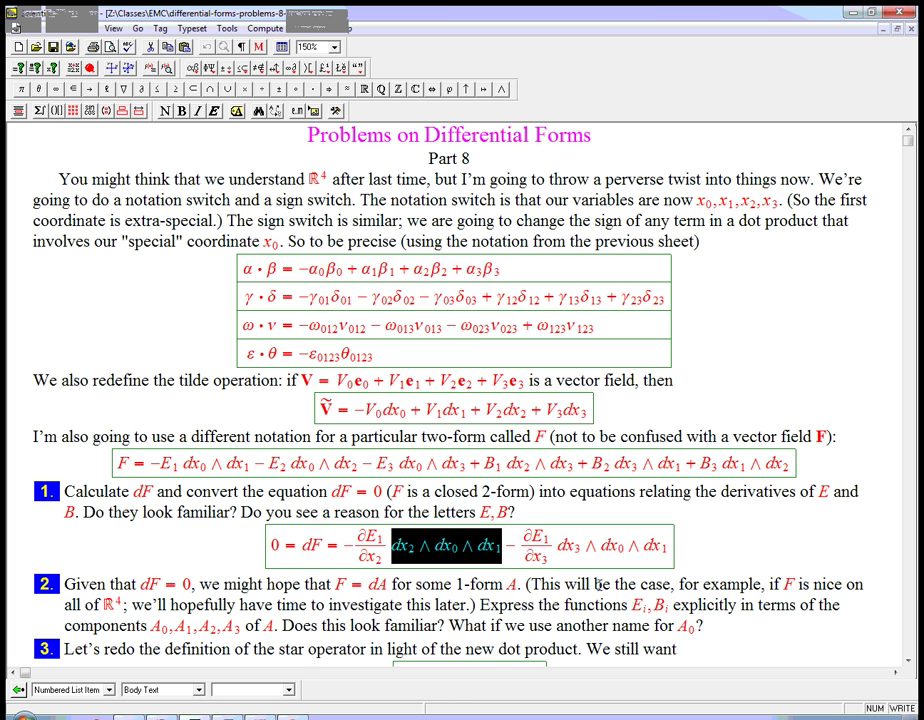
pyautogui.click(670, 550)
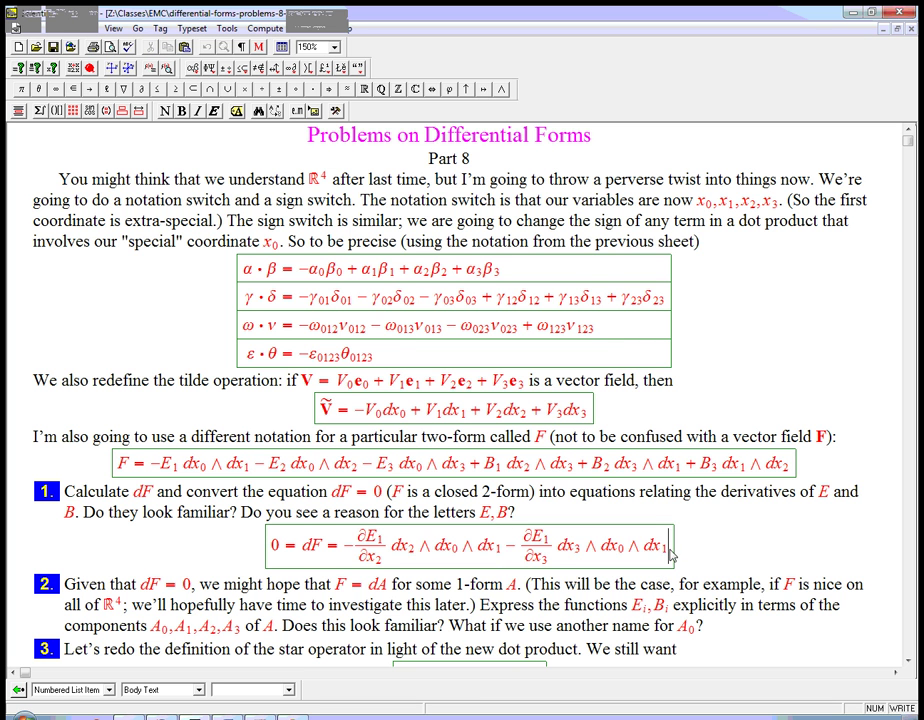
# Step: End the equation with '+ …' and paste the four-line expanded dF display beneath it
pyautogui.write('+...')
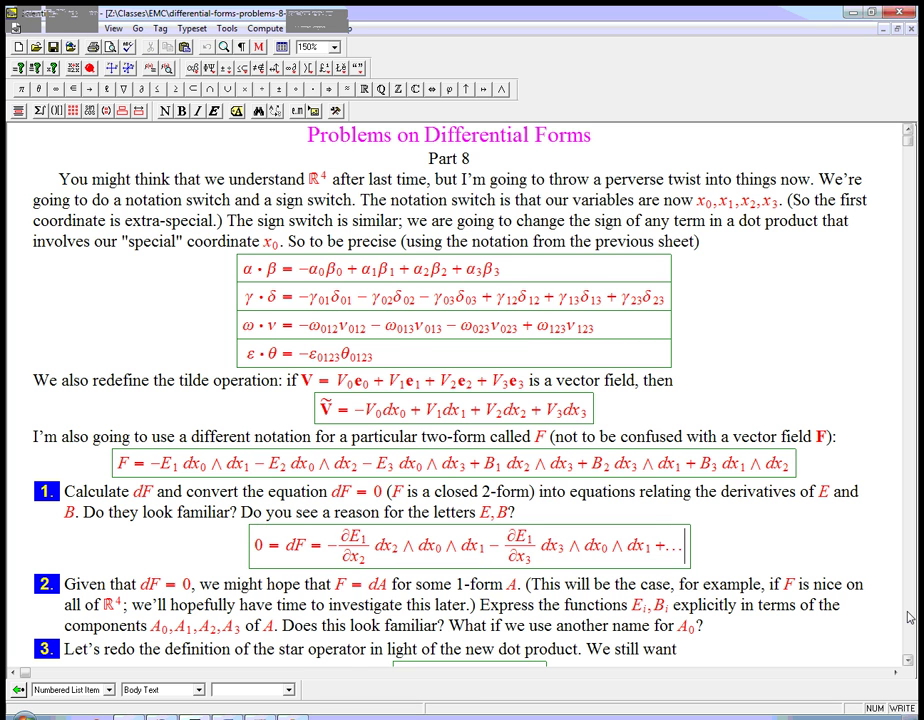
pyautogui.scroll(-10, 908, 617)
pyautogui.moveTo(175, 353); pyautogui.dragTo(247, 360)
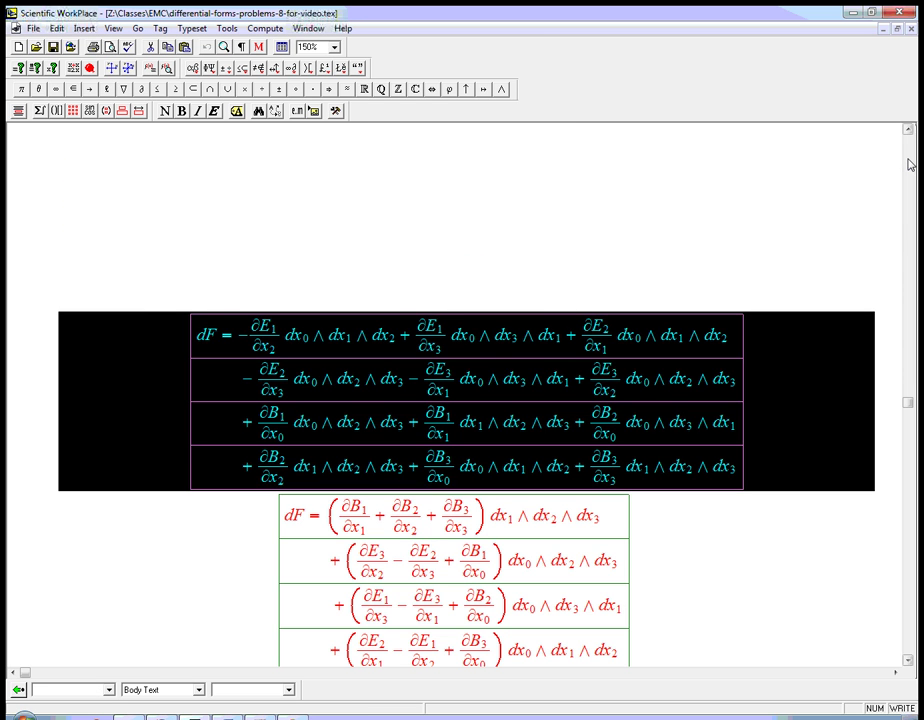
pyautogui.scroll(15, 910, 162)
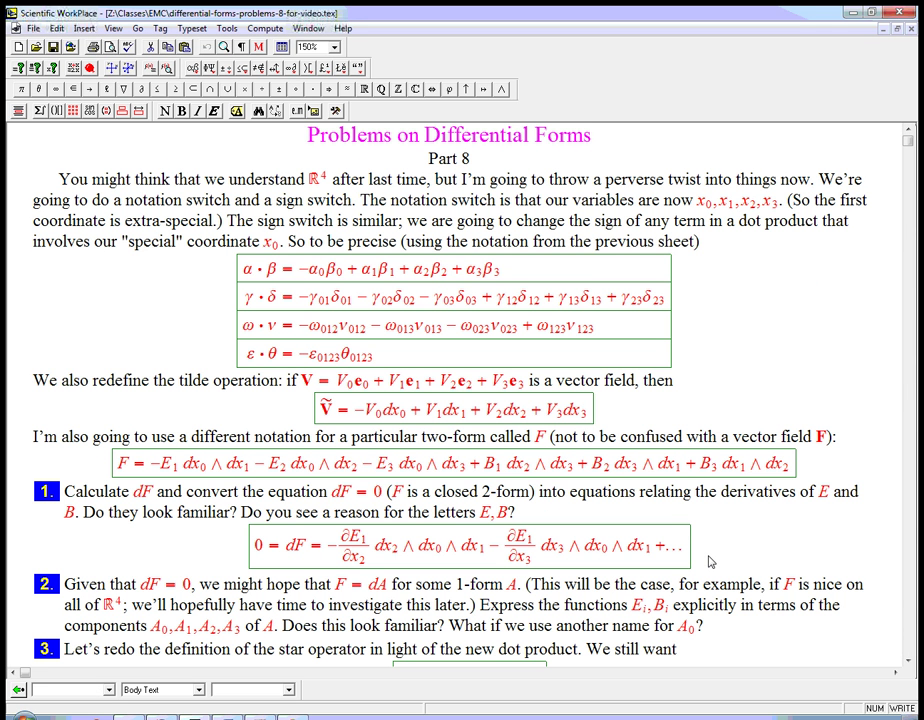
pyautogui.click(707, 560)
pyautogui.hotkey('ctrl', 'v')
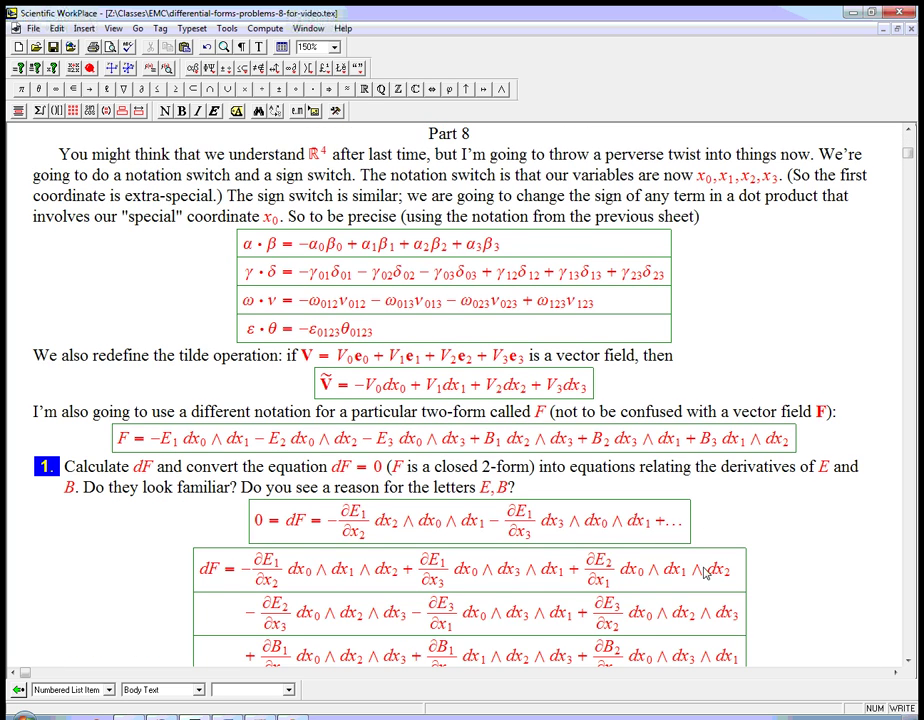
pyautogui.click(908, 662)
pyautogui.click(908, 662)
pyautogui.click(908, 662)
pyautogui.click(908, 662)
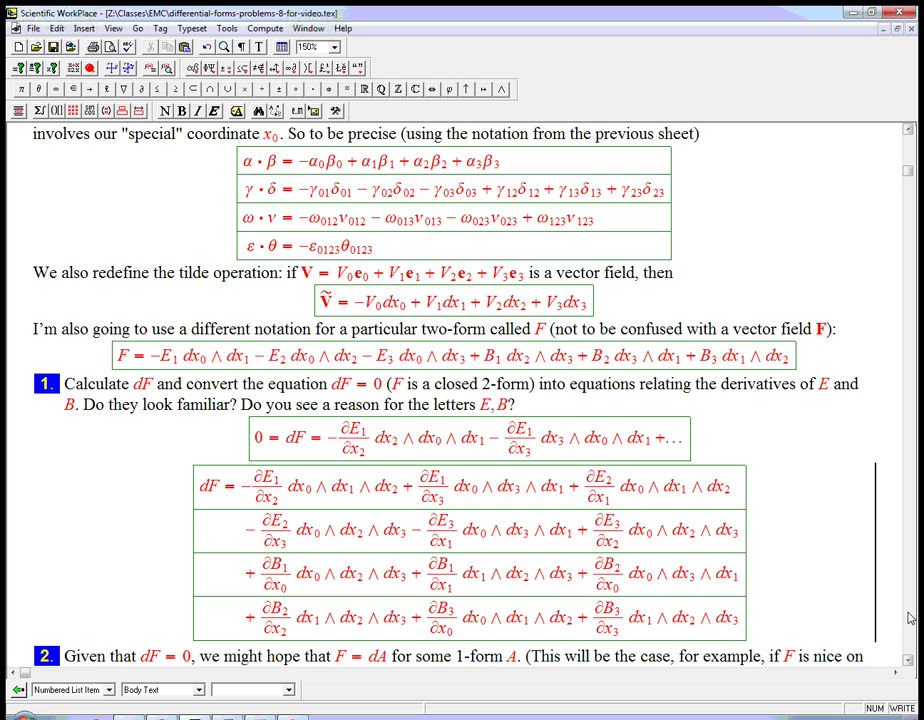
# Step: Bring the regrouped dF display from lower in the file to just below the expanded dF
pyautogui.click(910, 618)
pyautogui.click(910, 617)
pyautogui.click(300, 620)
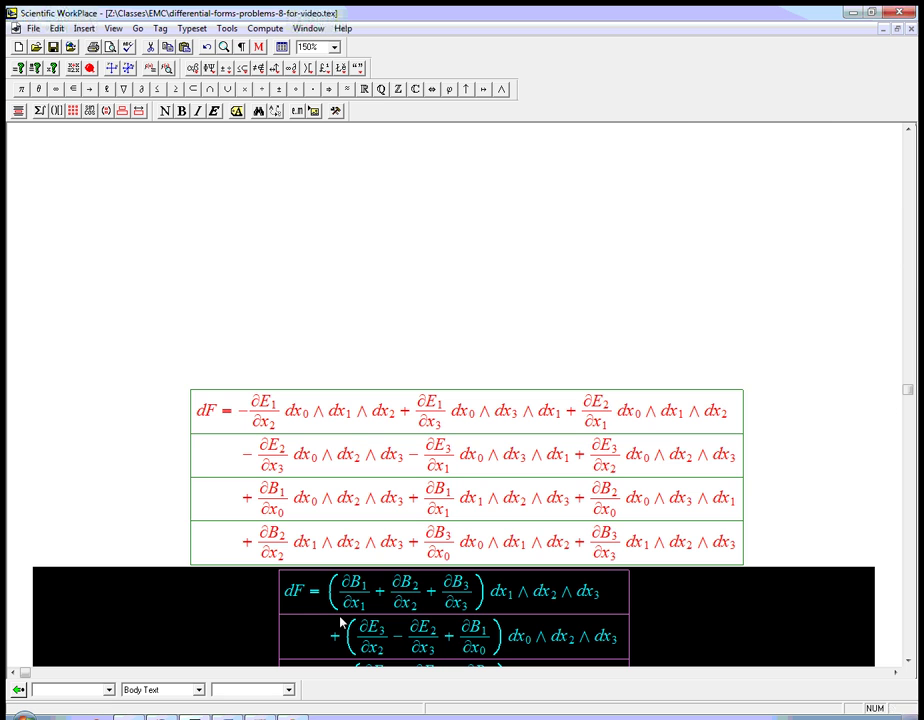
pyautogui.click(913, 289)
pyautogui.click(913, 216)
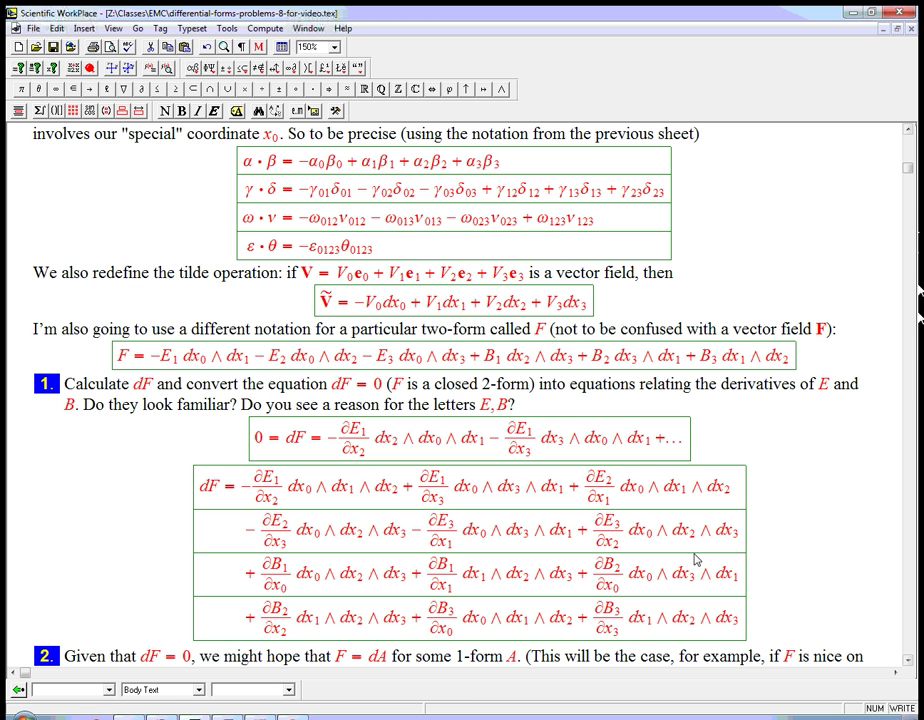
pyautogui.click(779, 593)
pyautogui.scroll(-1, 780, 594)
pyautogui.click(908, 660)
pyautogui.click(908, 660)
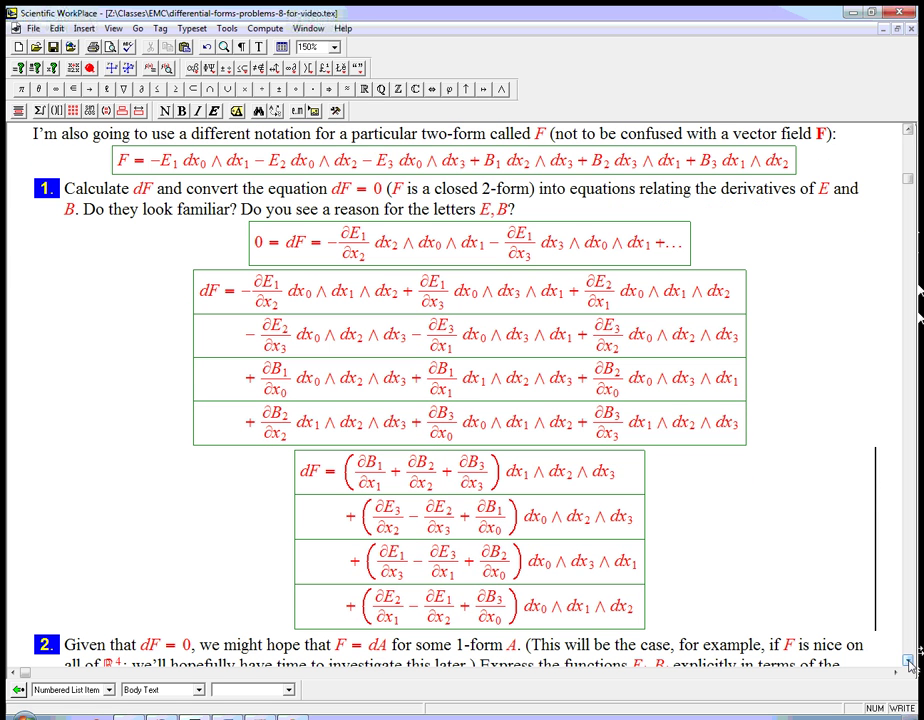
# Step: Mark the dx₁∧dx₂∧dx₃ factor and the matching ∂B₁/∂x₁ term to compare both displays
pyautogui.click(316, 479)
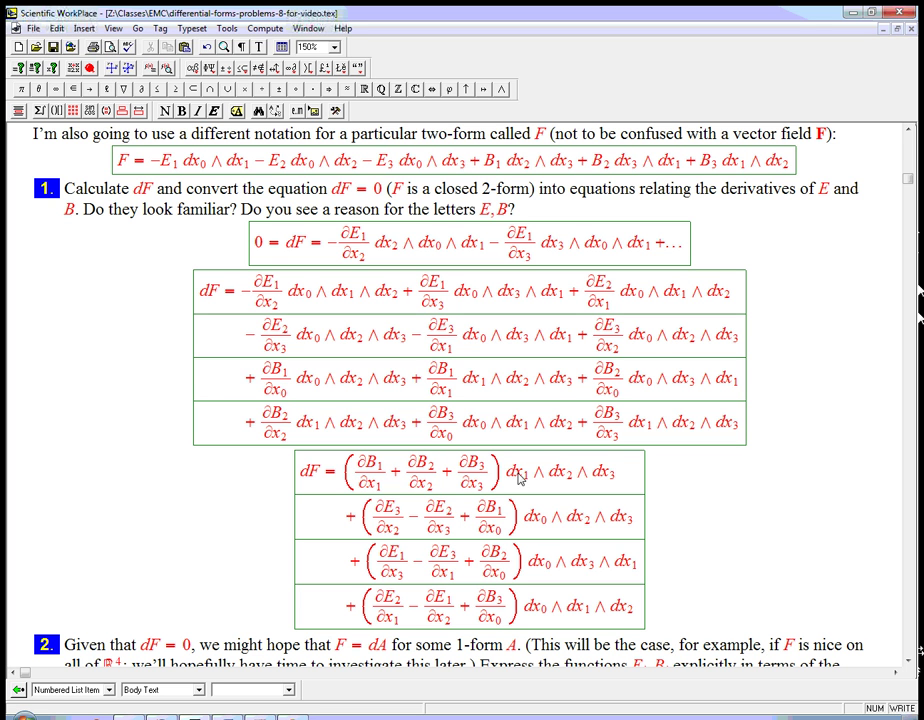
pyautogui.moveTo(507, 482); pyautogui.dragTo(617, 488)
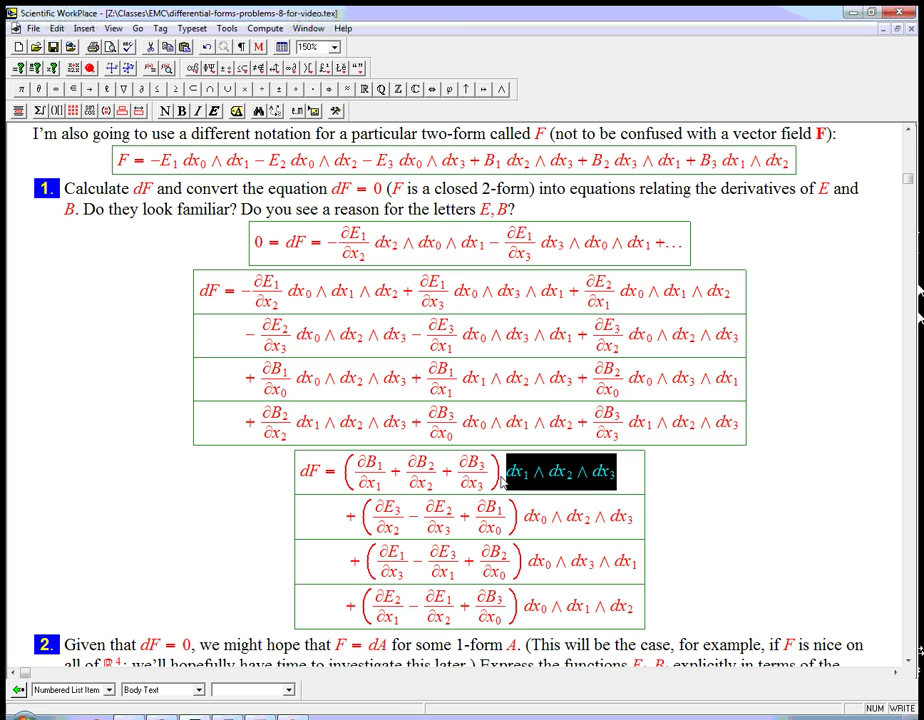
pyautogui.click(622, 480)
pyautogui.moveTo(428, 380); pyautogui.dragTo(573, 393)
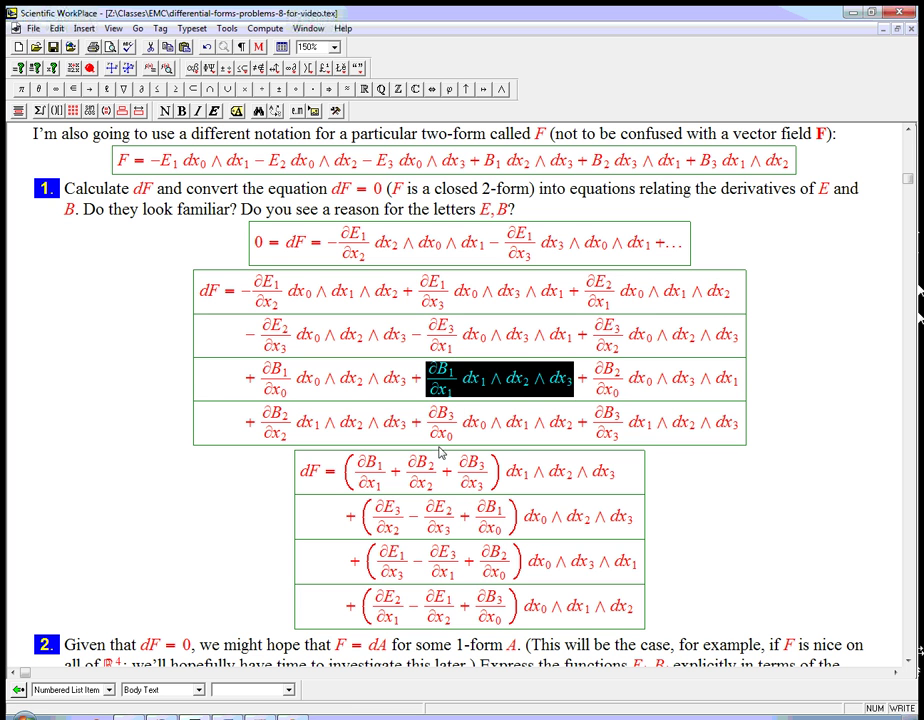
pyautogui.click(352, 472)
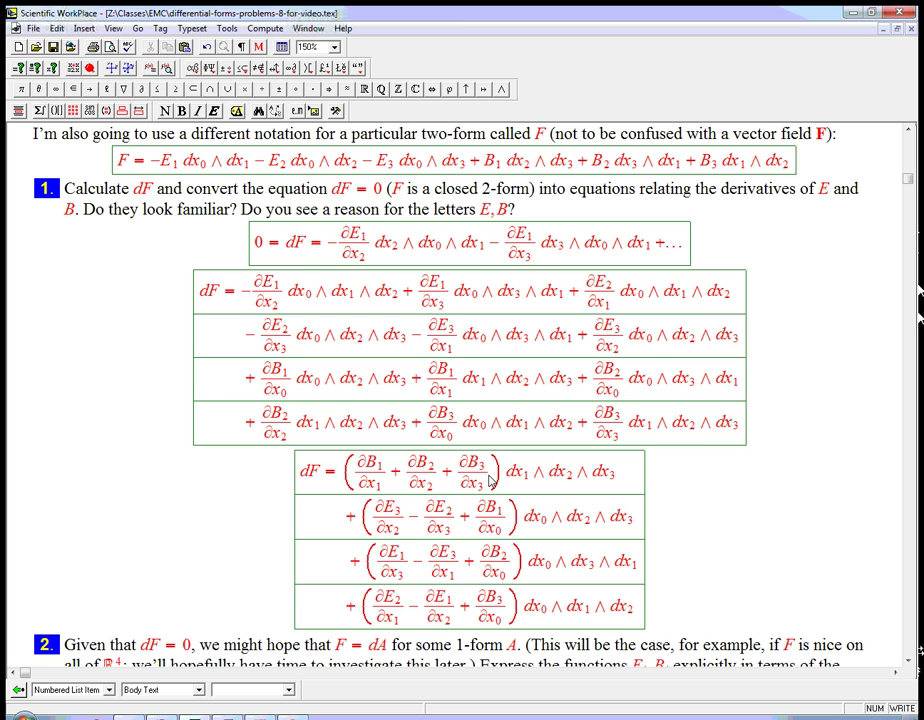
# Step: Prefix dF with '0 =' in both the expanded and the regrouped display
pyautogui.click(198, 303)
pyautogui.write('0=')
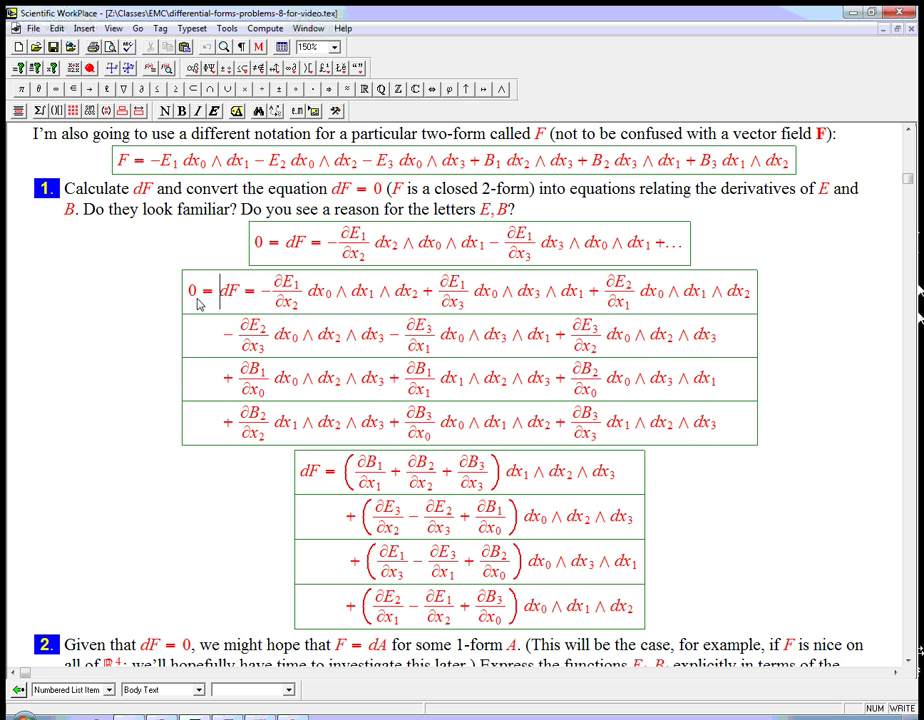
pyautogui.click(302, 472)
pyautogui.write('0=')
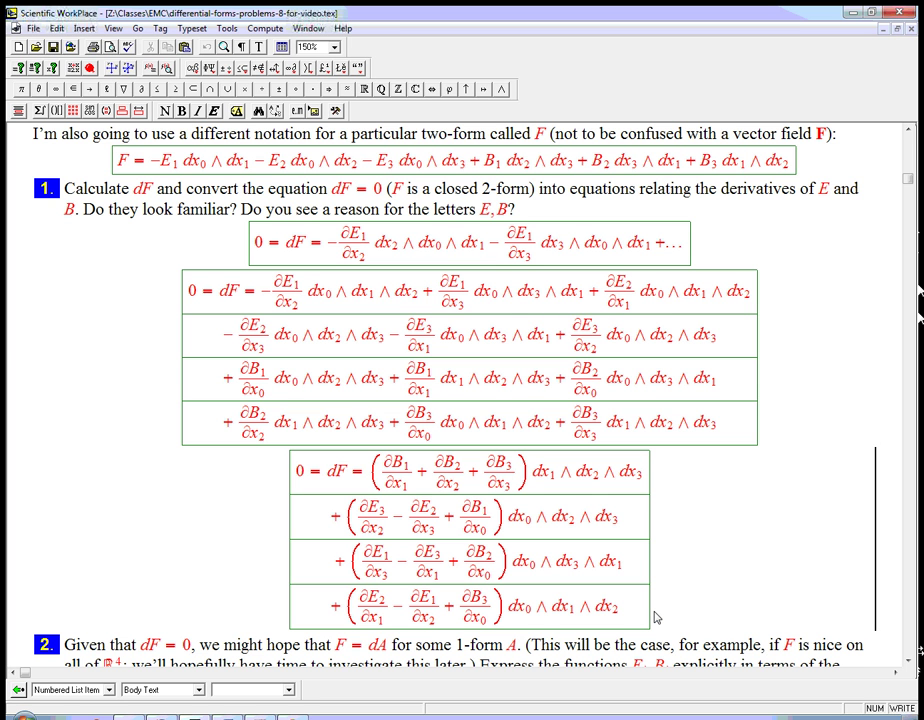
# Step: Start a new paragraph below the equations with 'Let', fixing the lowercase start
pyautogui.press('Return')
pyautogui.write('let')
pyautogui.press('BackSpace')
pyautogui.press('BackSpace')
pyautogui.press('BackSpace')
pyautogui.press('Return')
pyautogui.write('Let')
# Step: Insert a display beginning with bold E = E₁
pyautogui.hotkey('ctrl', 'd')
pyautogui.write('E=')
pyautogui.hotkey('shift', 'Left')
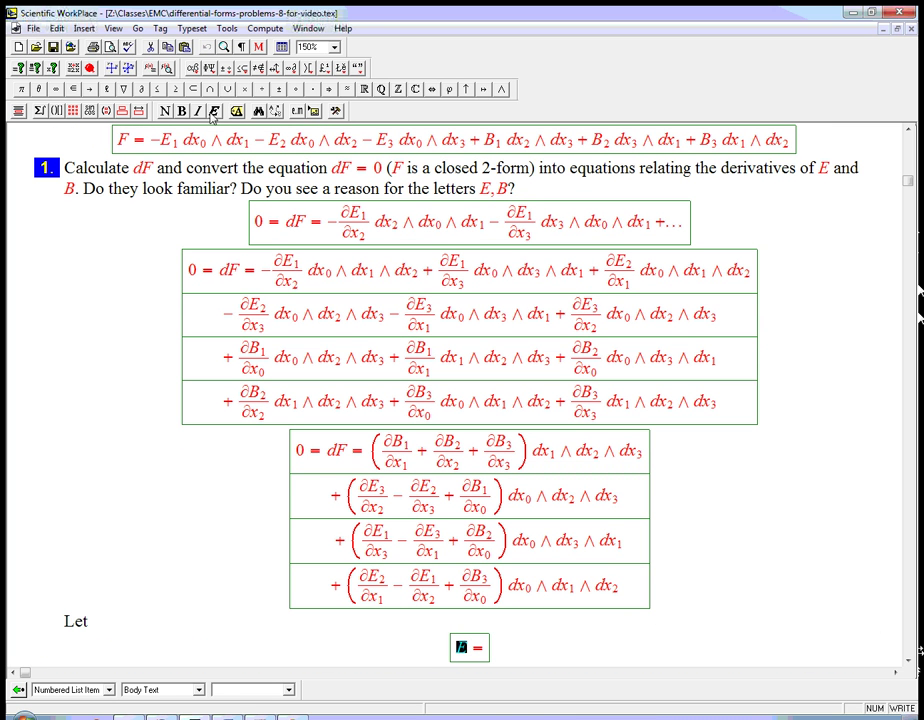
pyautogui.click(182, 111)
pyautogui.press('End')
pyautogui.write('E')
pyautogui.hotkey('ctrl', 'l')
pyautogui.write('1')
pyautogui.press('space')
# Step: Complete the sum E₁i + E₂j + E₃k, removing a stray equals sign
pyautogui.write('i + E')
pyautogui.hotkey('ctrl', 'l')
pyautogui.write('2')
pyautogui.press('space')
pyautogui.write('j=E')
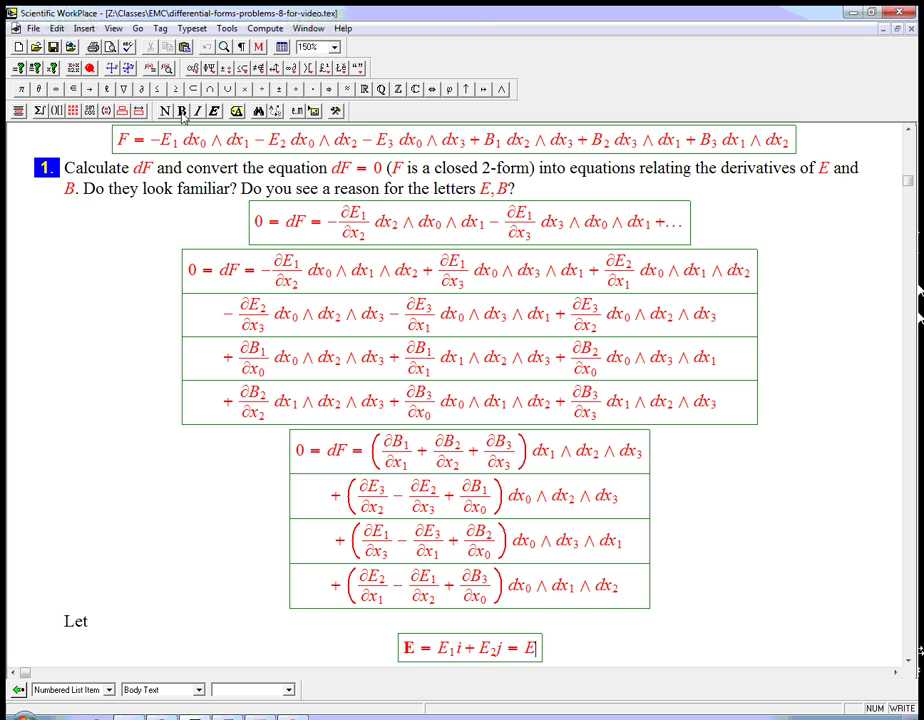
pyautogui.press('BackSpace')
pyautogui.press('BackSpace')
pyautogui.write('+ E')
pyautogui.hotkey('ctrl', 'l')
pyautogui.write('3')
pyautogui.press('space')
pyautogui.write('k')
# Step: Make the unit vectors i, j and k bold
pyautogui.hotkey('shift', 'Left')
pyautogui.click(183, 112)
pyautogui.press('Right')
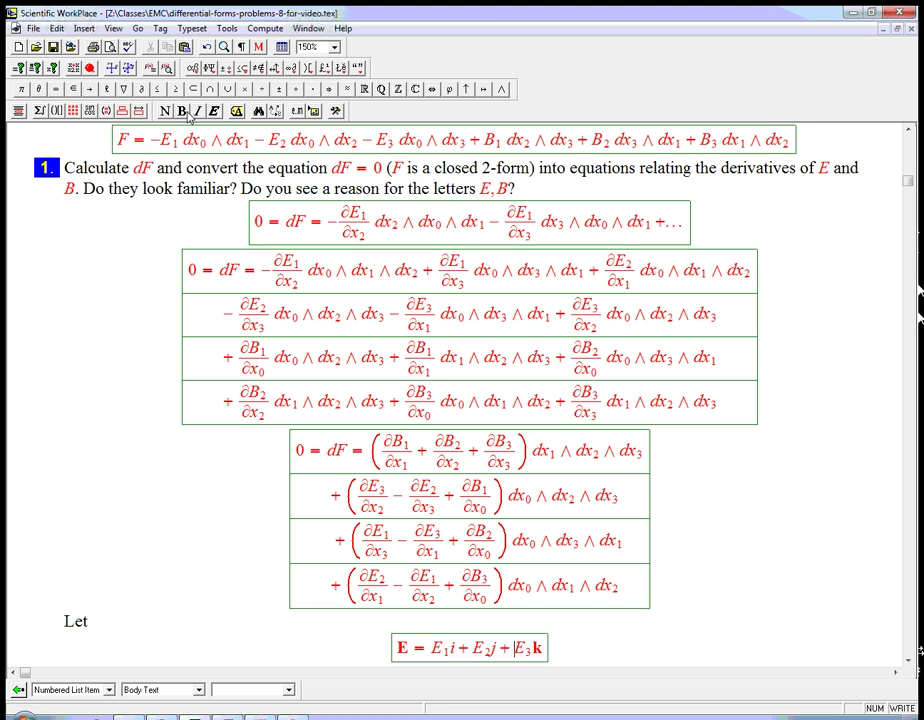
pyautogui.hotkey('shift', 'Right')
pyautogui.press('Left')
pyautogui.hotkey('shift', 'Left')
pyautogui.hotkey('ctrl', 'b')
# Step: Copy the E equation into a new row below it
pyautogui.press('End')
pyautogui.hotkey('shift', 'Left')
pyautogui.hotkey('shift', 'Left')
pyautogui.hotkey('shift', 'Left')
pyautogui.hotkey('shift', 'Left')
pyautogui.hotkey('shift', 'Left')
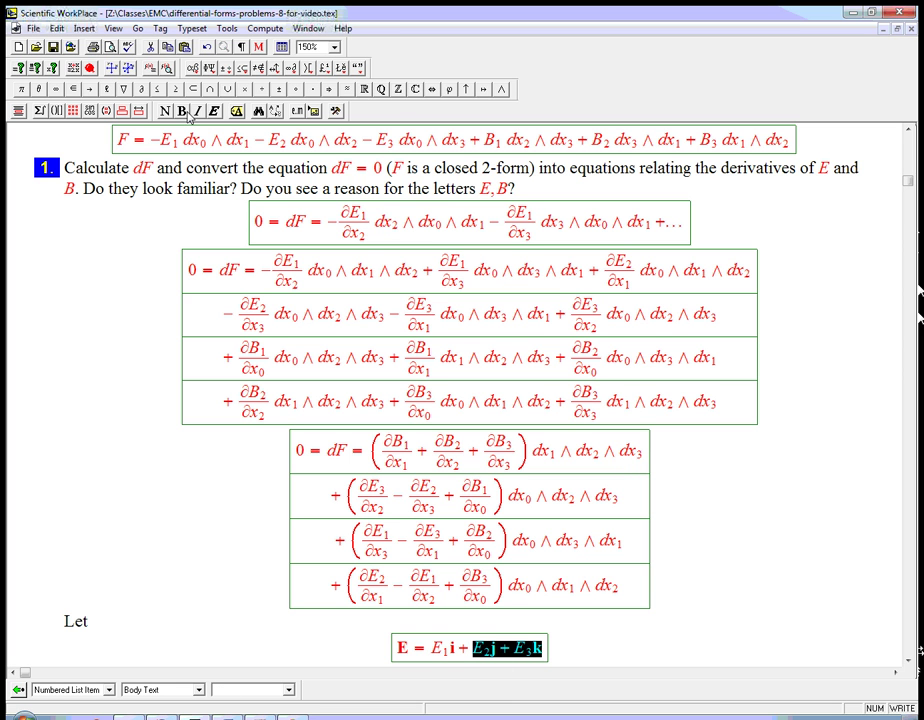
pyautogui.hotkey('shift', 'Left')
pyautogui.hotkey('shift', 'Left')
pyautogui.hotkey('shift', 'Left')
pyautogui.hotkey('shift', 'Left')
pyautogui.hotkey('shift', 'Left')
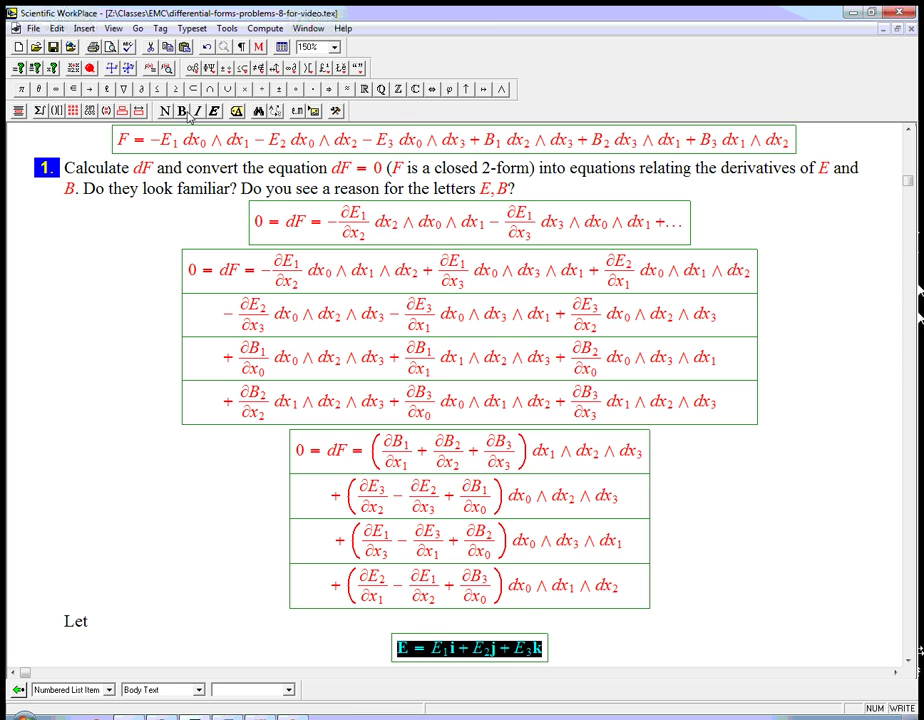
pyautogui.hotkey('ctrl', 'c')
pyautogui.press('Return')
pyautogui.hotkey('ctrl', 'v')
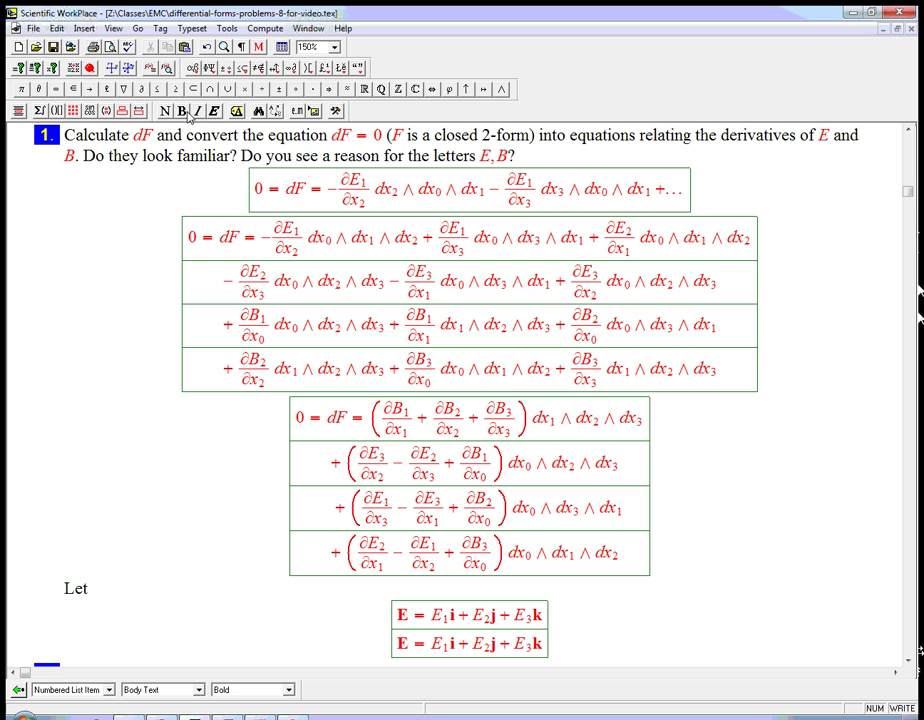
# Step: Change the second row's E's to B, giving B = B₁i + B₂j + B₃k
pyautogui.doubleClick(403, 644)
pyautogui.write('B')
pyautogui.press('BackSpace')
pyautogui.write('B')
pyautogui.press('Right')
pyautogui.press('Right')
pyautogui.press('Right')
pyautogui.press('Right')
pyautogui.press('Right')
pyautogui.hotkey('shift', 'Right')
pyautogui.write('B')
pyautogui.press('Up')
pyautogui.scroll(5, 400, 350)
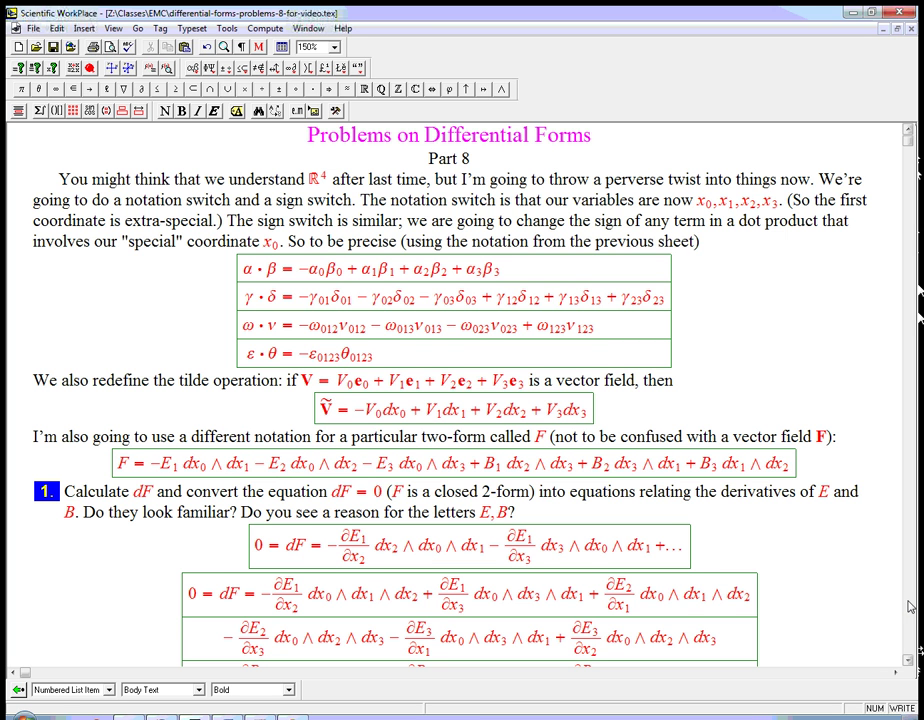
pyautogui.press('pagedown')
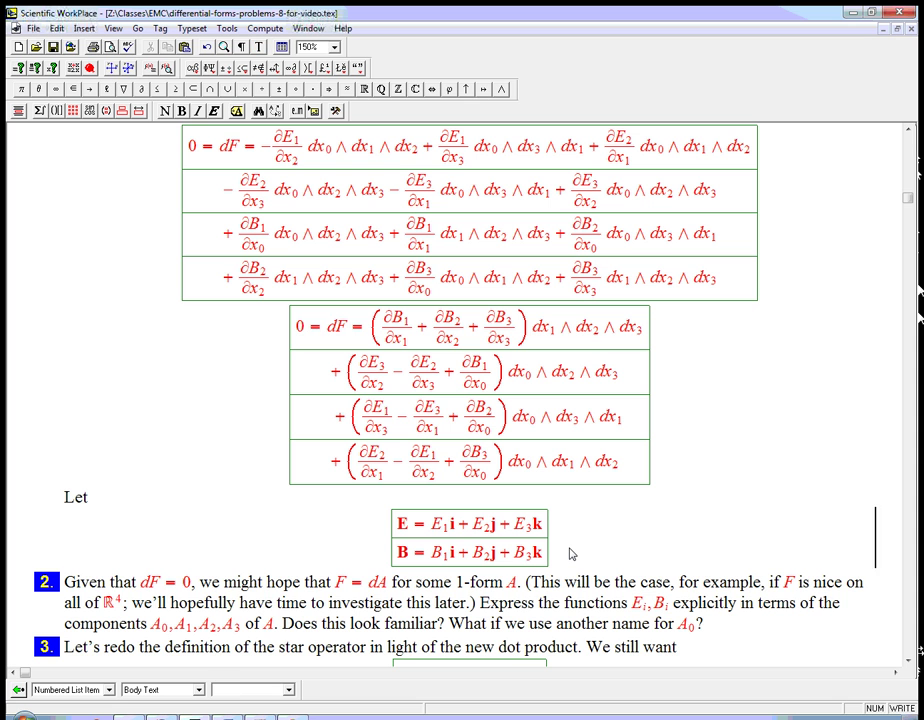
# Step: Write 'then dF = 0 means' after the E, B definitions, with dF = 0 in math, and start a display
pyautogui.click(570, 554)
pyautogui.write('then')
pyautogui.hotkey('ctrl', 'm')
pyautogui.write('dF=0')
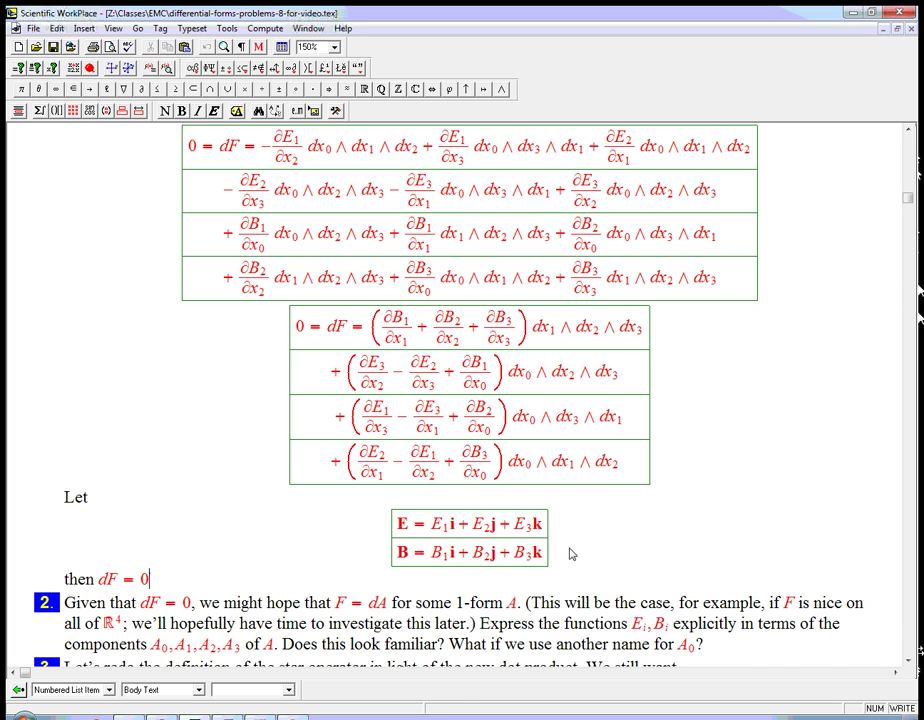
pyautogui.hotkey('ctrl', 't')
pyautogui.write('means')
pyautogui.hotkey('ctrl', 'd')
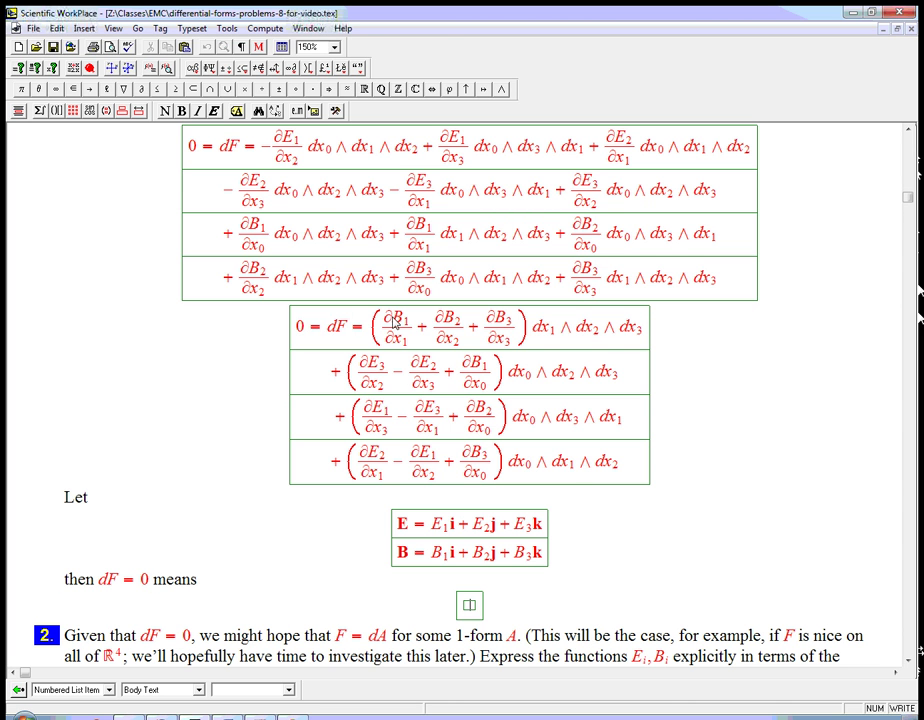
# Step: Enter 'div B = 0,' in the display with B in bold
pyautogui.write('div B = 0')
pyautogui.hotkey('shift', 'Left')
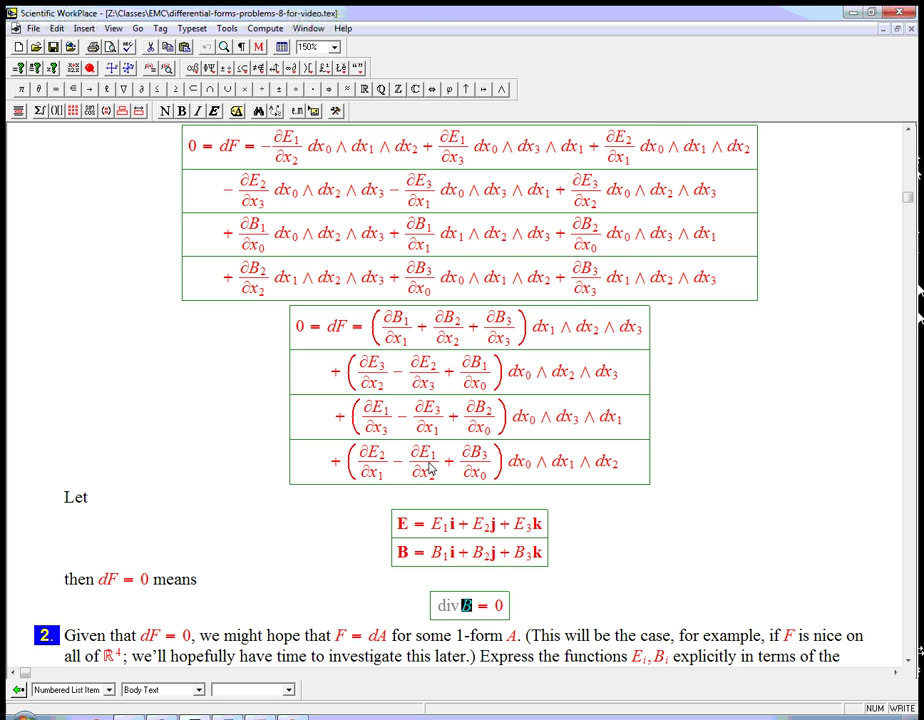
pyautogui.click(180, 112)
pyautogui.press('Right')
pyautogui.press('Right')
pyautogui.write(',')
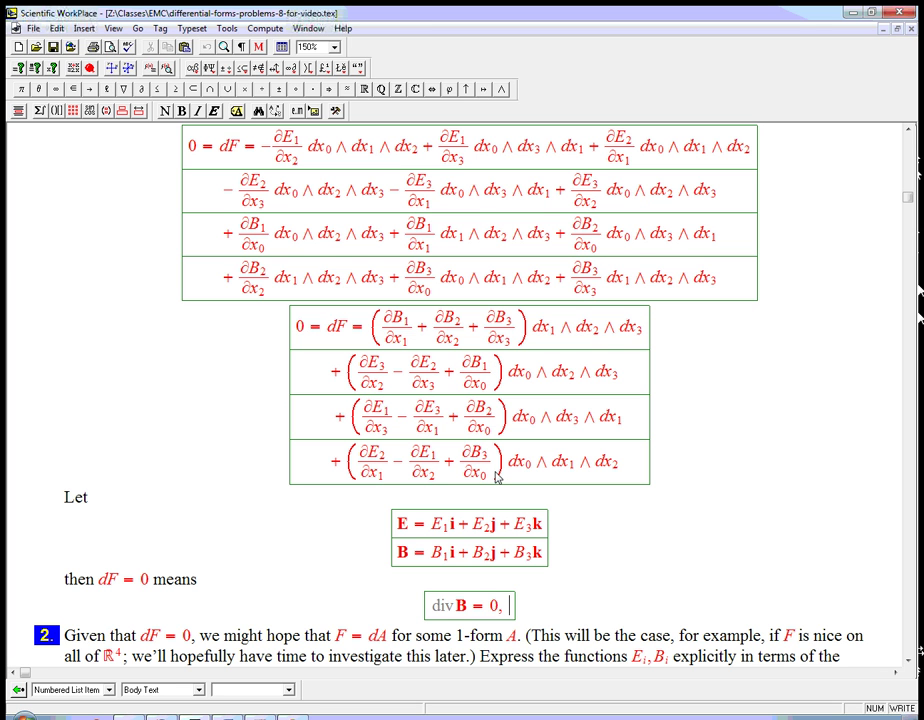
# Step: Insert a fraction whose numerator is ∂ followed by the bold B copied from the definition
pyautogui.hotkey('ctrl', 'f')
pyautogui.hotkey('ctrl', 'g')
pyautogui.press('j')
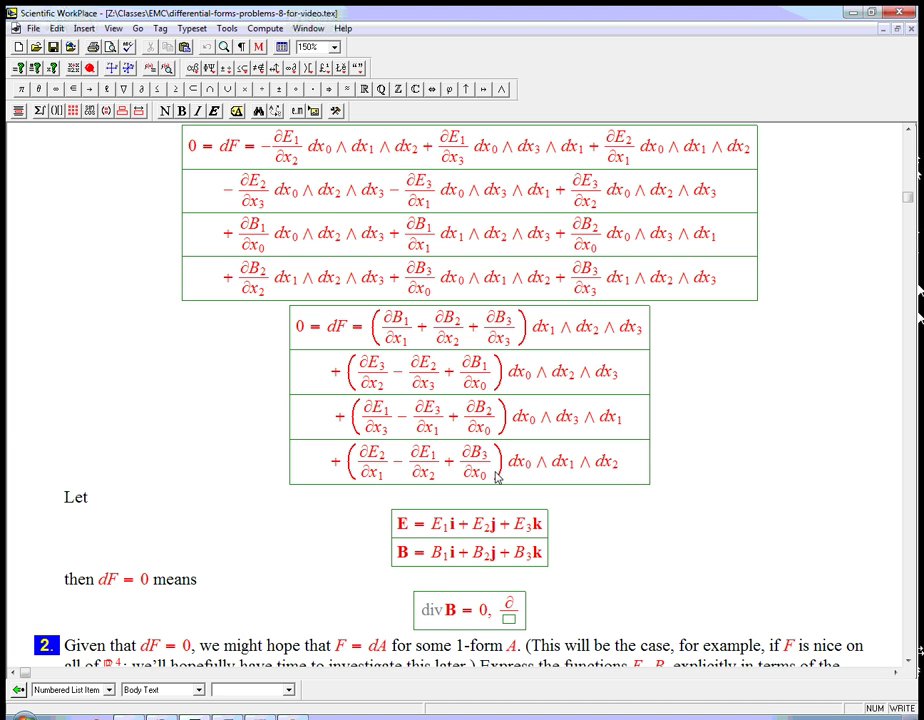
pyautogui.doubleClick(401, 552)
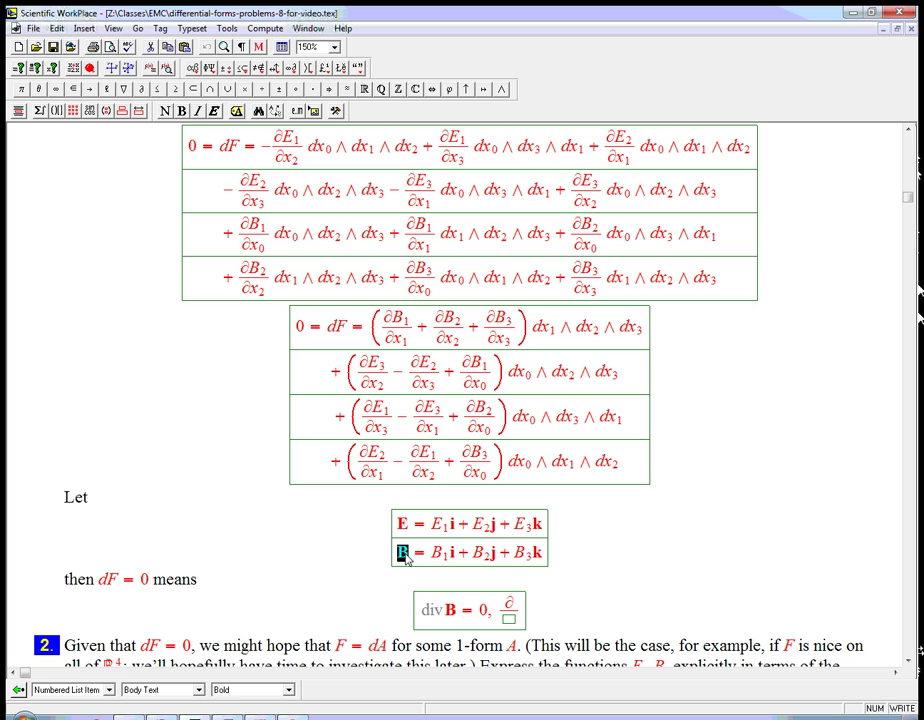
pyautogui.hotkey('ctrl', 'c')
pyautogui.click(517, 606)
pyautogui.hotkey('ctrl', 'v')
# Step: Fill the fraction's denominator with ∂x₀ and add a plus sign after it
pyautogui.click(510, 622)
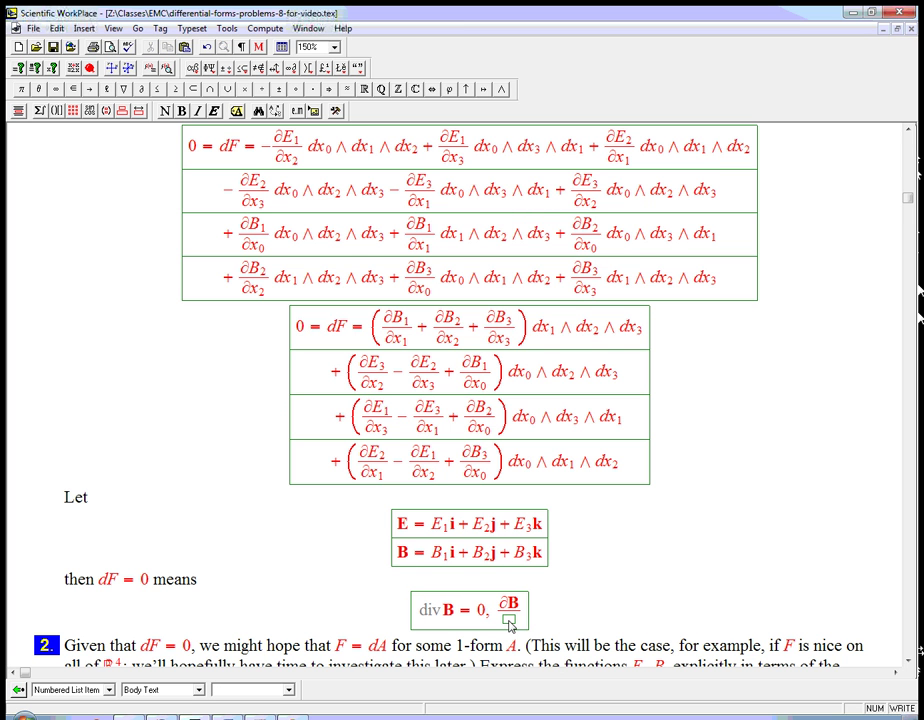
pyautogui.hotkey('ctrl', 'g')
pyautogui.write('jt')
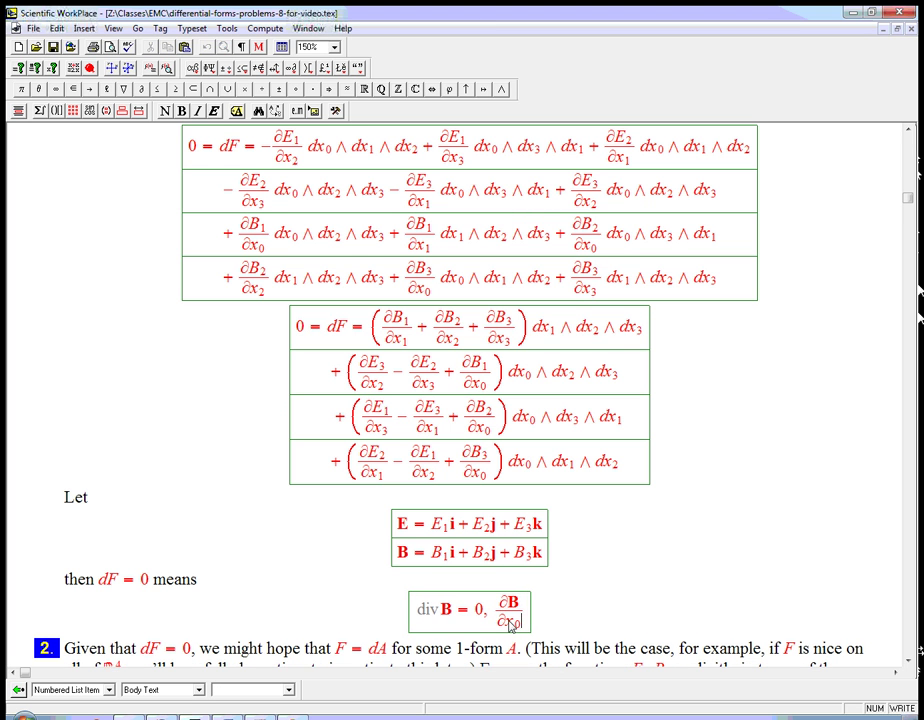
pyautogui.press('Right')
pyautogui.write('=')
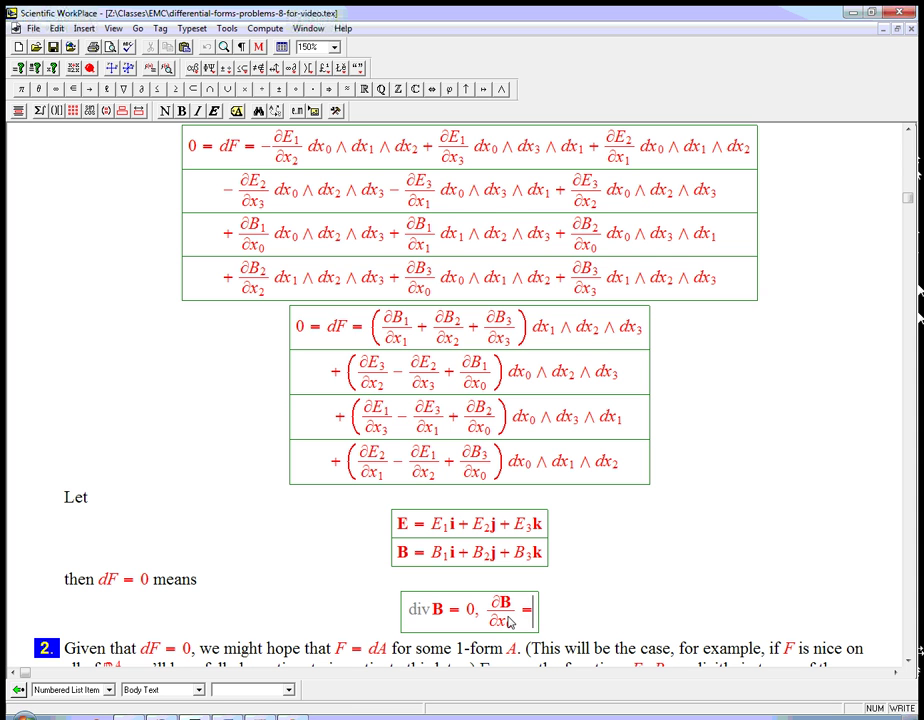
pyautogui.press('BackSpace')
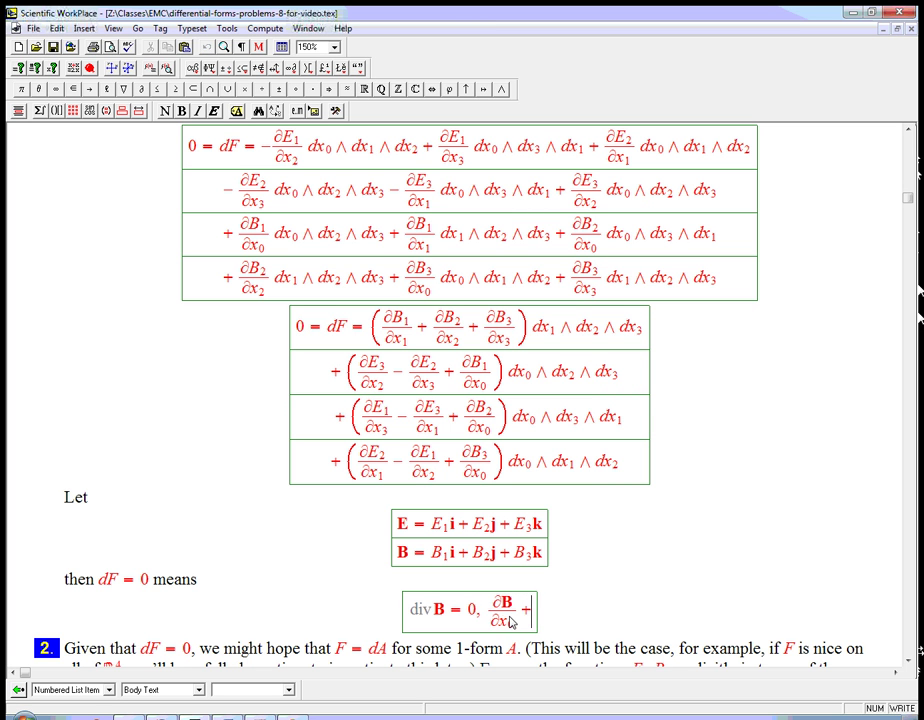
pyautogui.write('+')
# Step: Finish the equation with curl E = 0, bolding only the E
pyautogui.moveTo(384, 374); pyautogui.dragTo(442, 381)
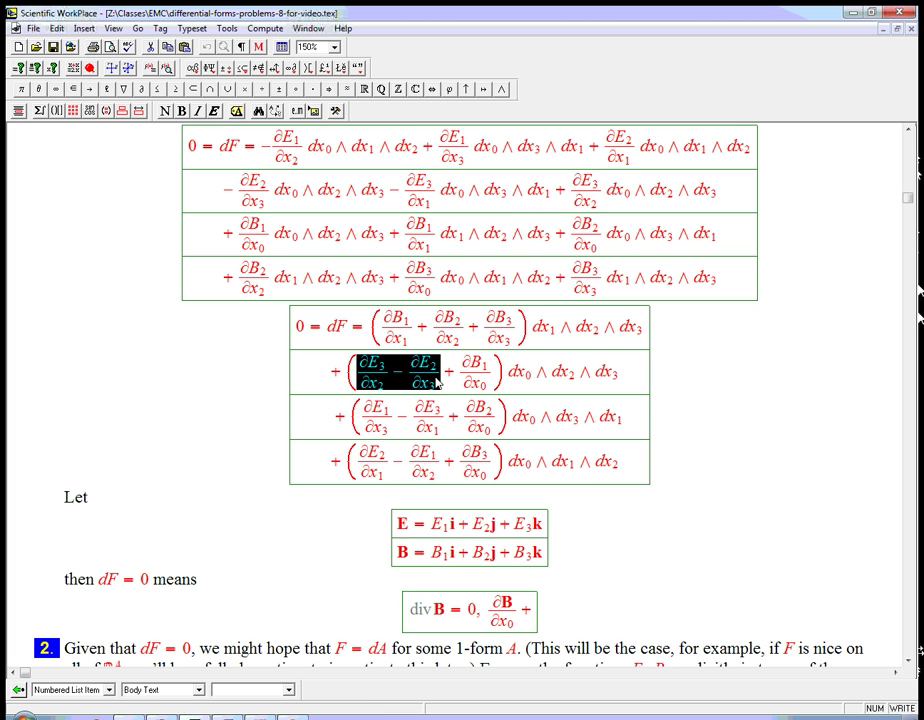
pyautogui.click(535, 616)
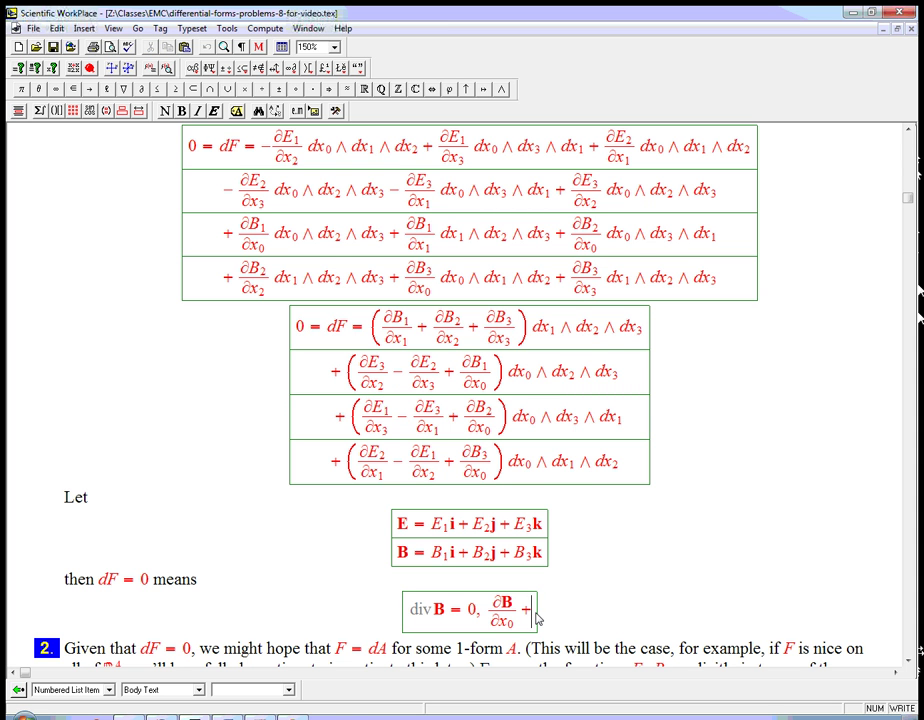
pyautogui.write('curlE')
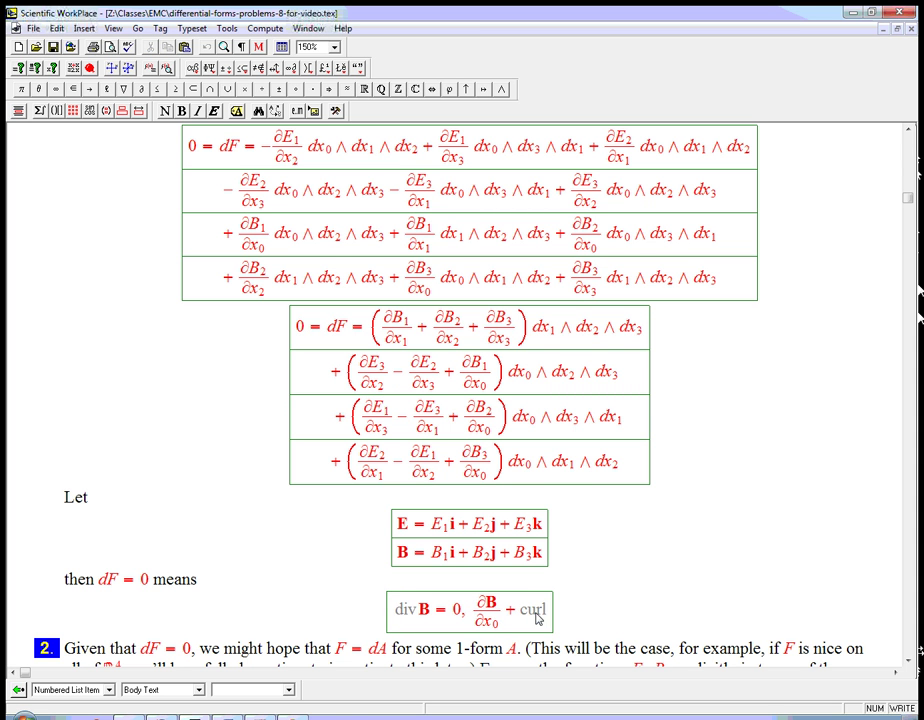
pyautogui.hotkey('shift', 'Left')
pyautogui.click(182, 110)
pyautogui.press('Right')
pyautogui.write('=0')
pyautogui.hotkey('shift', 'Left')
pyautogui.hotkey('shift', 'Left')
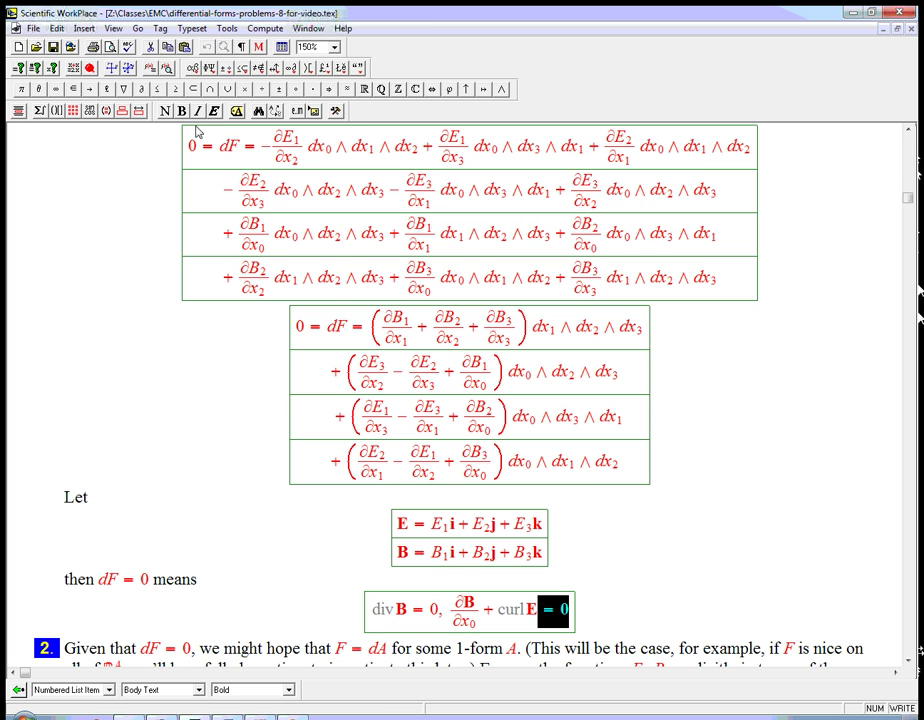
pyautogui.click(165, 111)
pyautogui.press('Right')
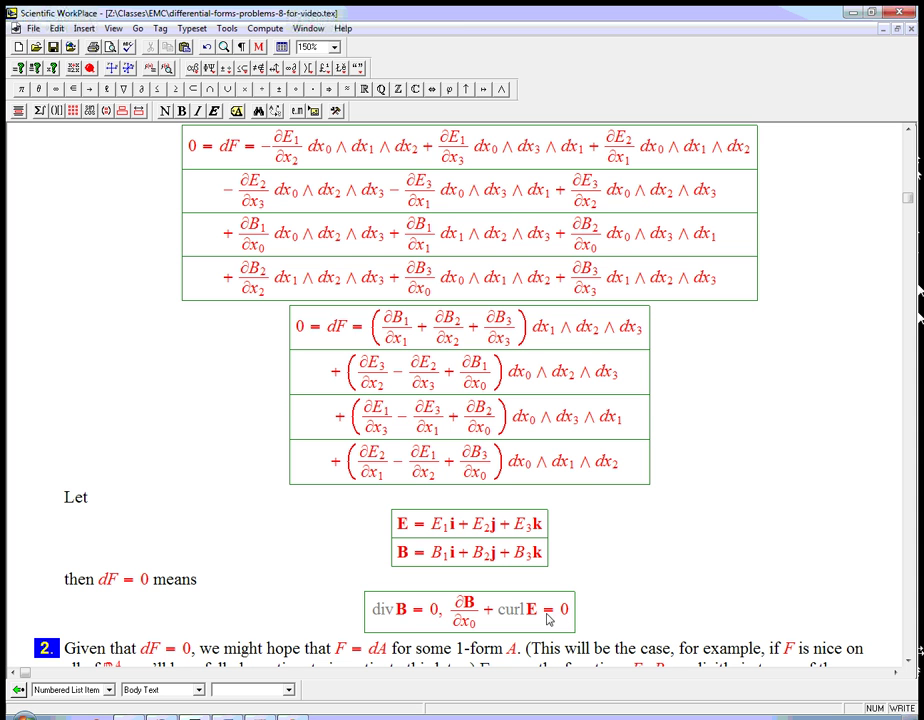
# Step: On a new line, type 'Maxwell's homogeneous equations (with units chosen so that'
pyautogui.press('Return')
pyautogui.write('Maxwell')
pyautogui.write("'s homoe")
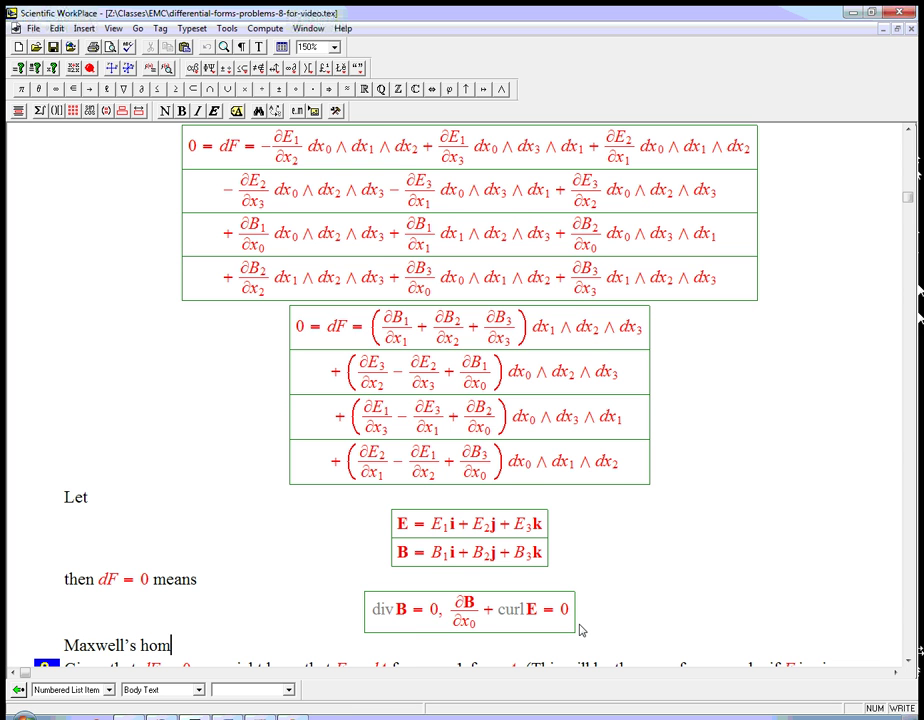
pyautogui.press('BackSpace')
pyautogui.write('genoe')
pyautogui.press('BackSpace')
pyautogui.press('BackSpace')
pyautogui.write('eous')
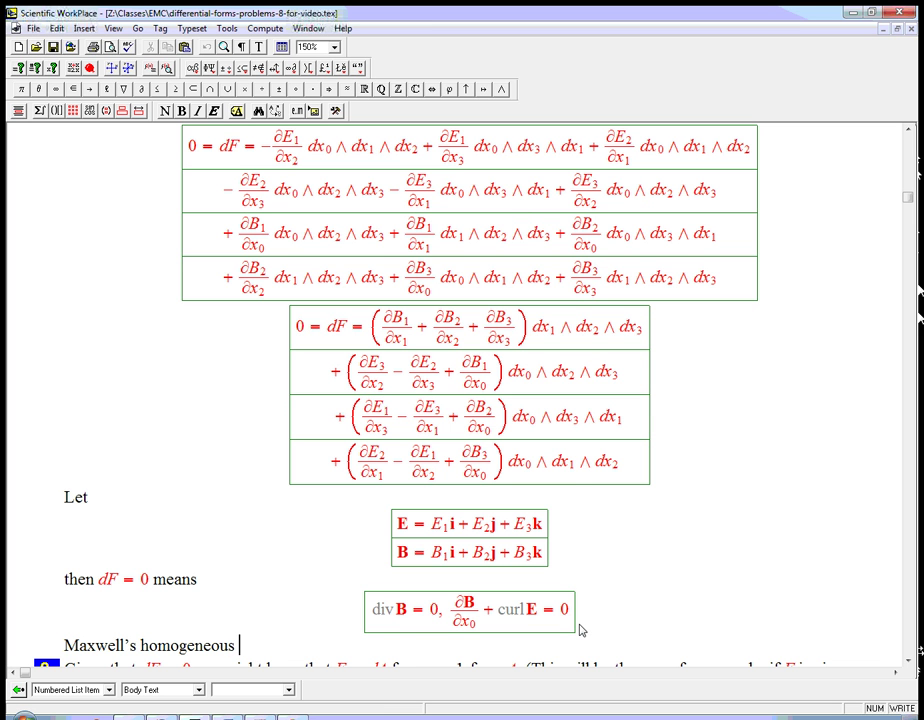
pyautogui.write(' equations (')
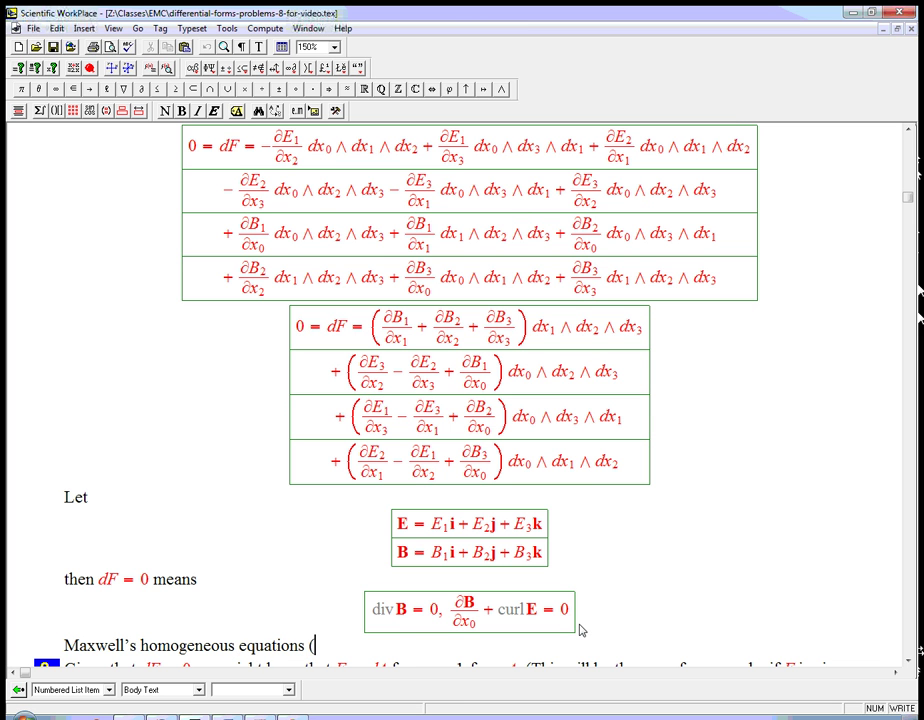
pyautogui.write('with s')
pyautogui.press('BackSpace')
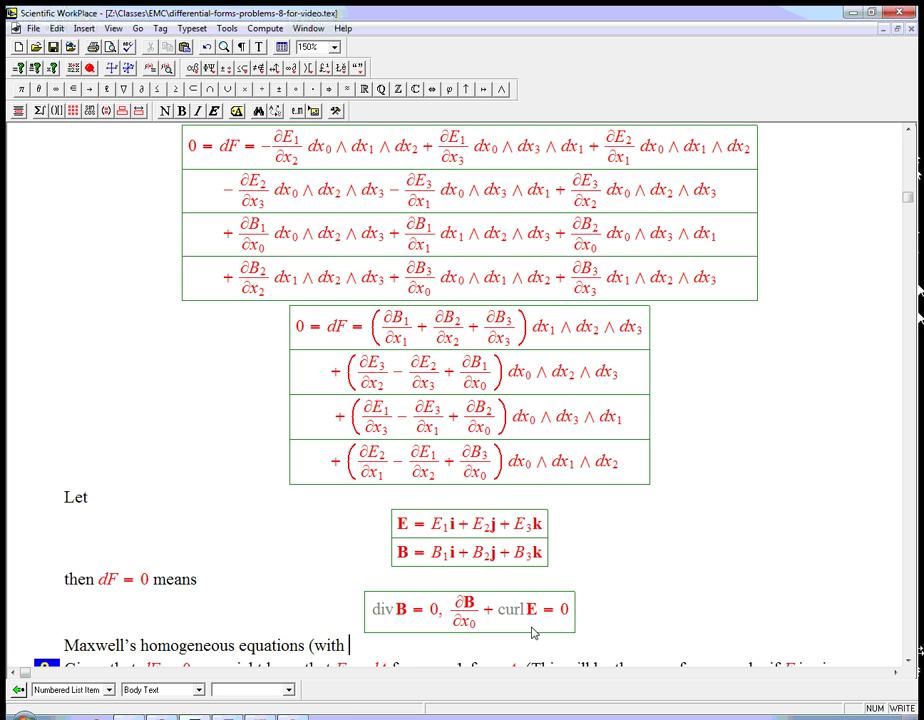
pyautogui.write('units chosen so that')
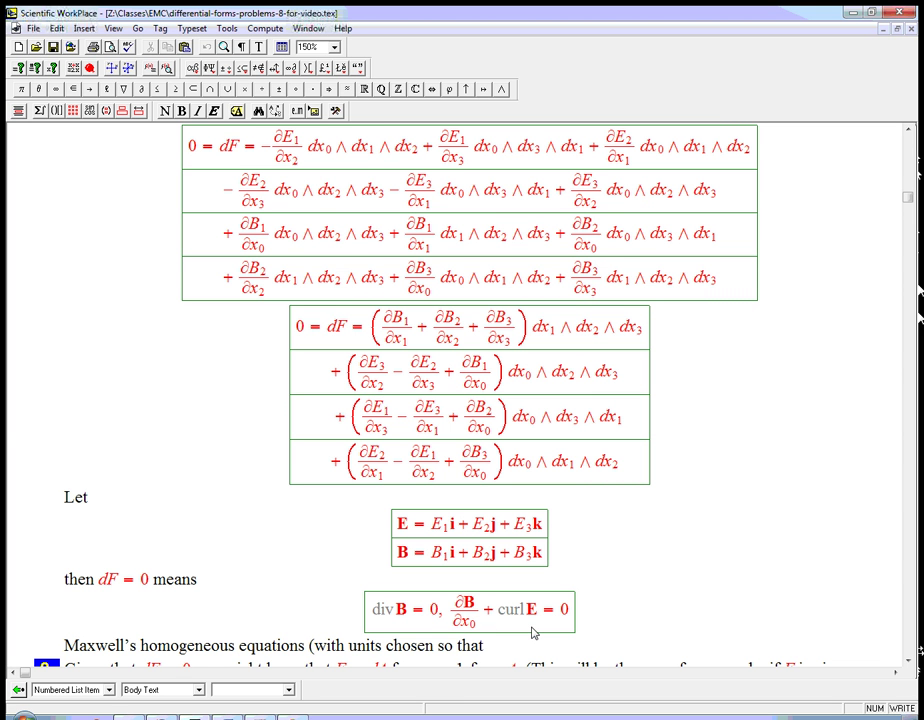
# Step: Add ε₀ = μ₀ = 1 in math, followed by a comma, and change the ∂x₀ denominator to ∂t
pyautogui.hotkey('ctrl', 'm')
pyautogui.hotkey('ctrl', 'g')
pyautogui.write('e')
pyautogui.hotkey('ctrl', 'l')
pyautogui.write('0 = μ')
pyautogui.hotkey('ctrl', 'l')
pyautogui.write('0 = 1')
pyautogui.hotkey('ctrl', 't')
pyautogui.write(')')
pyautogui.press('BackSpace')
pyautogui.write(',')
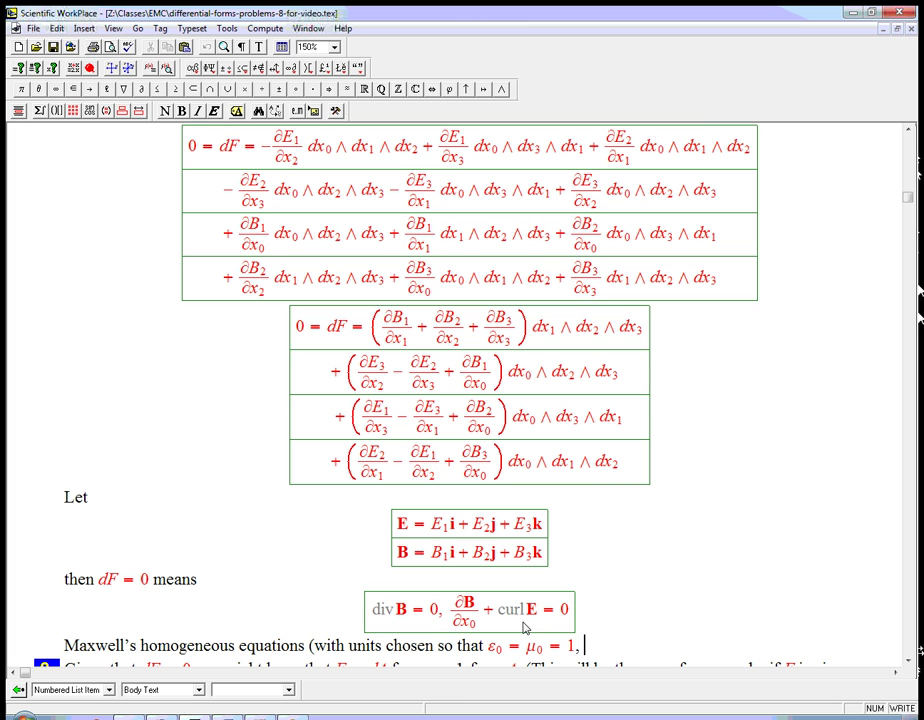
pyautogui.moveTo(462, 623); pyautogui.dragTo(490, 630)
pyautogui.write('t')
# Step: Complete the sentence with 'and x₀ = t. Spacetime!', x₀ = t in math
pyautogui.click(588, 643)
pyautogui.write('and')
pyautogui.hotkey('ctrl', 'm')
pyautogui.write('x')
pyautogui.hotkey('ctrl', 'l')
pyautogui.write('0')
pyautogui.press('Right')
pyautogui.write('=t')
pyautogui.hotkey('ctrl', 't')
pyautogui.write('. Space')
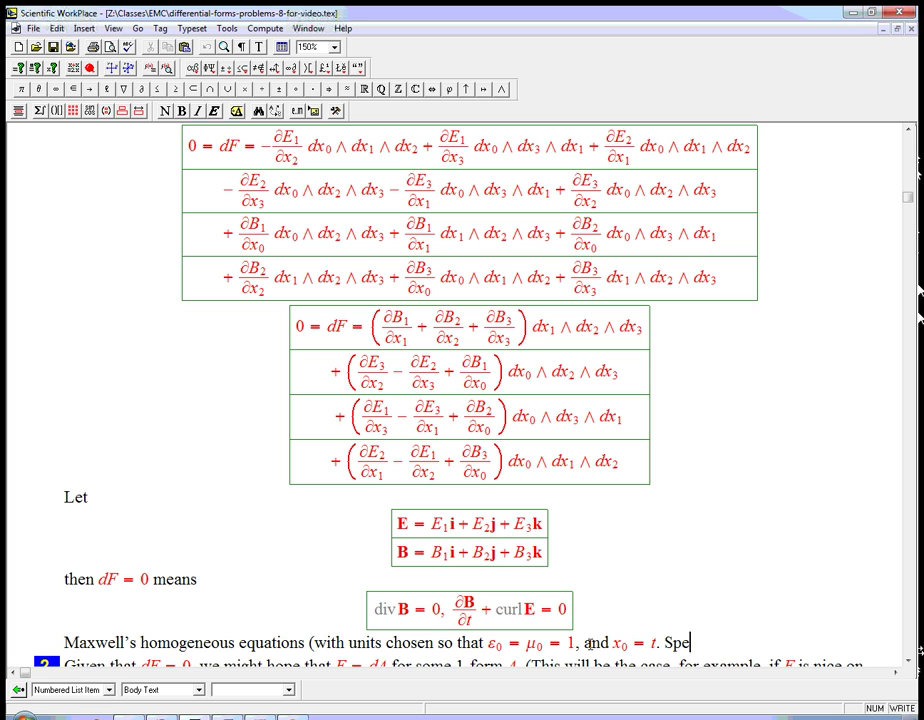
pyautogui.write('time!')
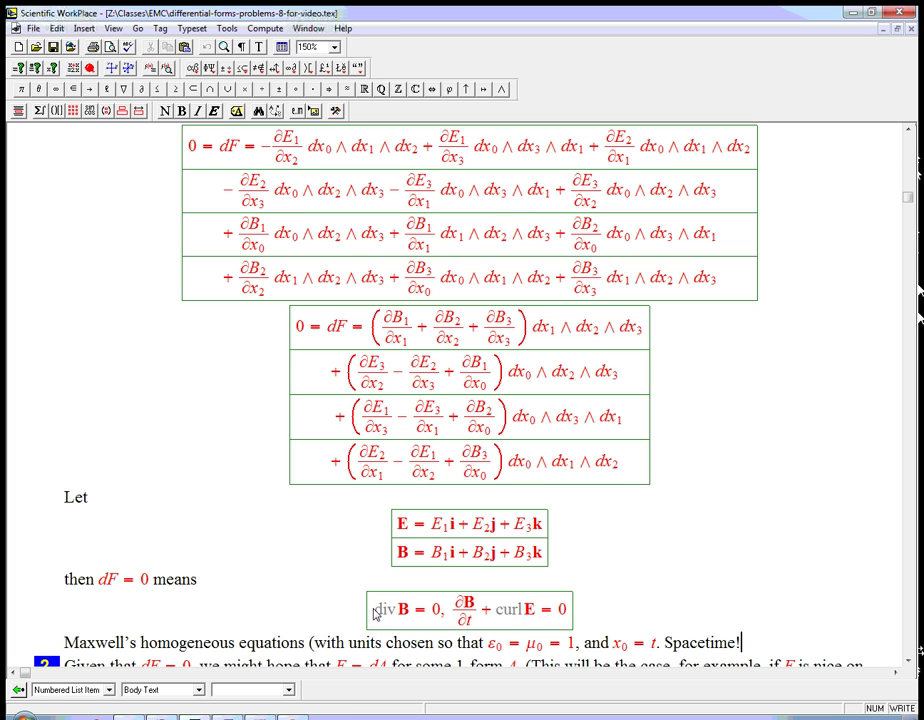
pyautogui.moveTo(100, 580); pyautogui.dragTo(158, 583)
pyautogui.click(115, 590)
# Step: Append 'F is short for Faraday 2-form.' after Spacetime!, with F in math
pyautogui.click(768, 638)
pyautogui.hotkey('ctrl', 'm')
pyautogui.write('F')
pyautogui.hotkey('ctrl', 't')
pyautogui.write('is short for Farady')
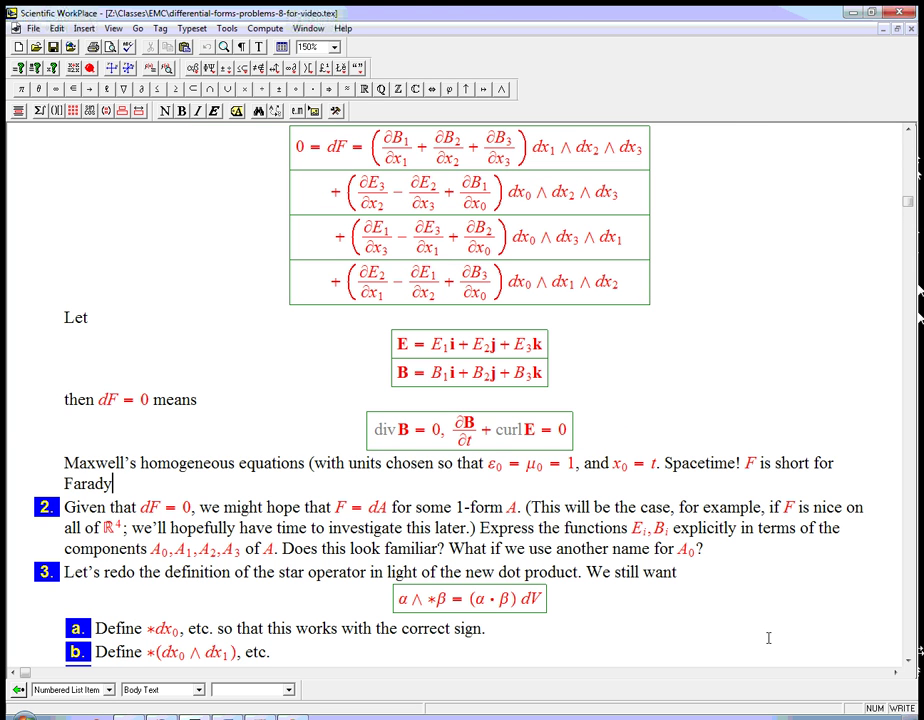
pyautogui.press('BackSpace')
pyautogui.write('ar')
pyautogui.press('BackSpace')
pyautogui.write('y 2-form.')
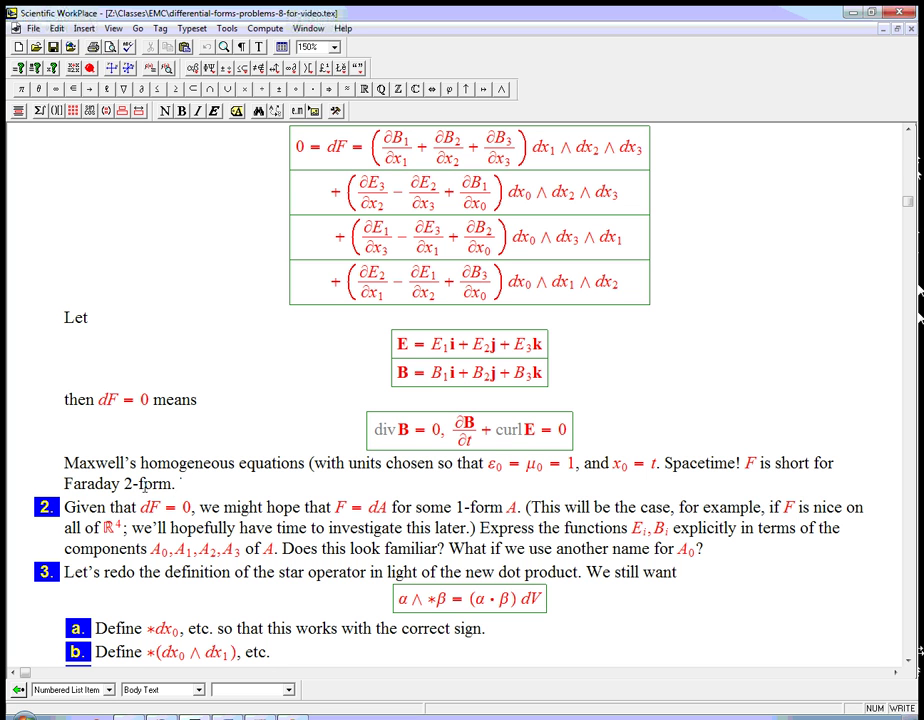
# Step: Scroll up to review the worked solution, then back down to the end of the Faraday sentence
pyautogui.click(908, 133)
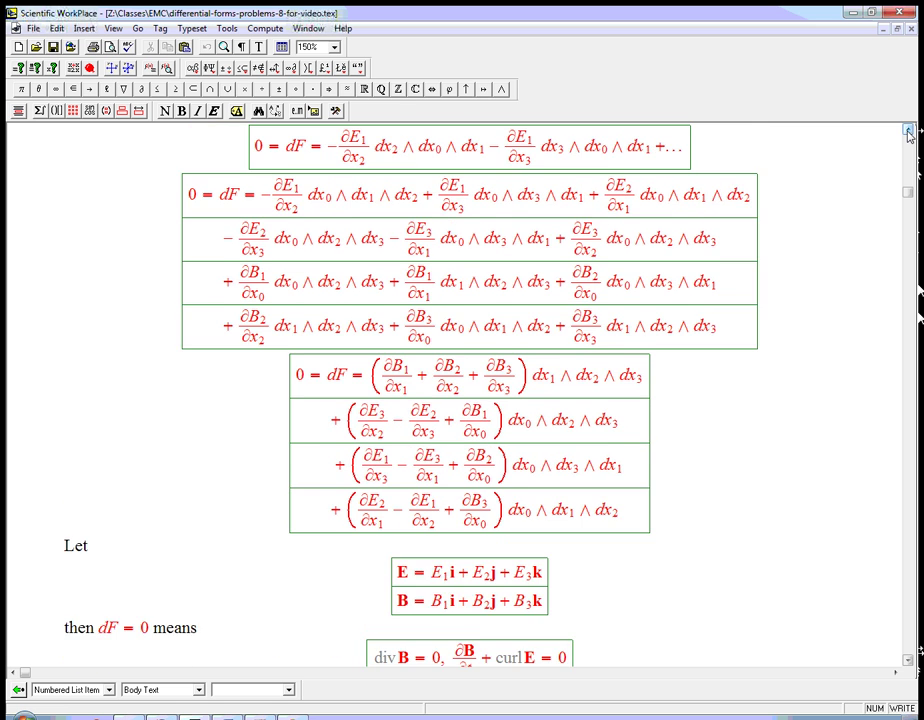
pyautogui.click(908, 133)
pyautogui.click(908, 133)
pyautogui.click(908, 133)
pyautogui.click(908, 133)
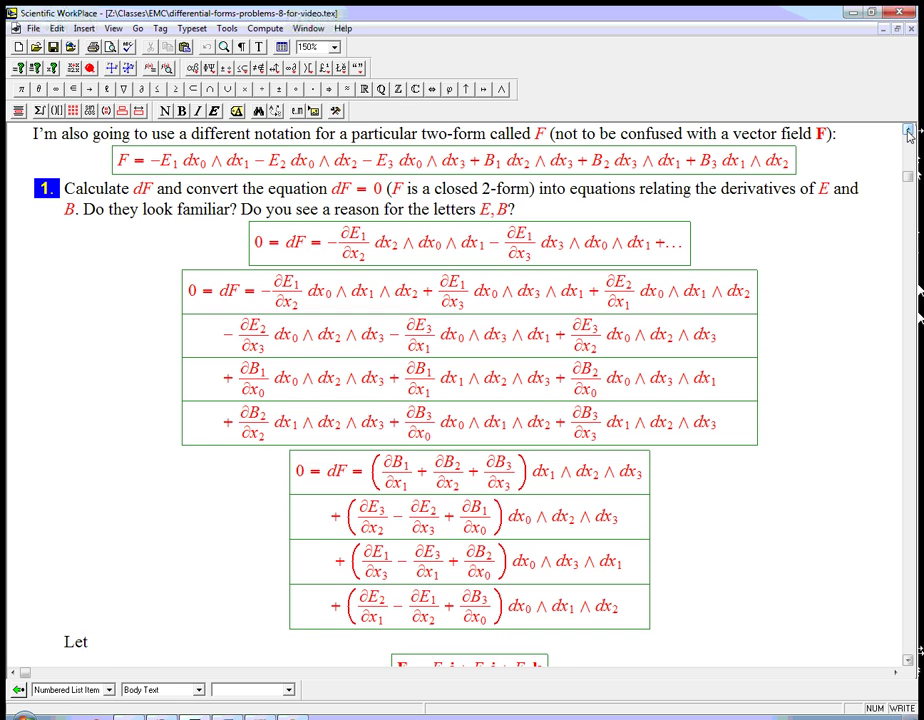
pyautogui.click(908, 662)
pyautogui.click(908, 662)
pyautogui.click(908, 662)
pyautogui.click(908, 662)
pyautogui.click(908, 662)
pyautogui.click(908, 662)
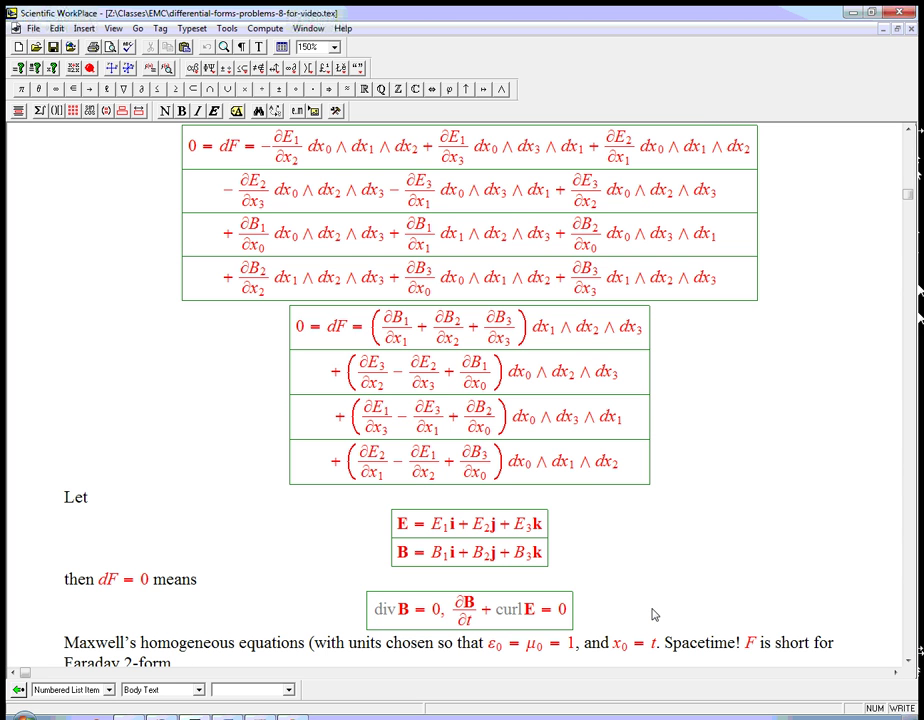
pyautogui.click(908, 662)
pyautogui.click(235, 487)
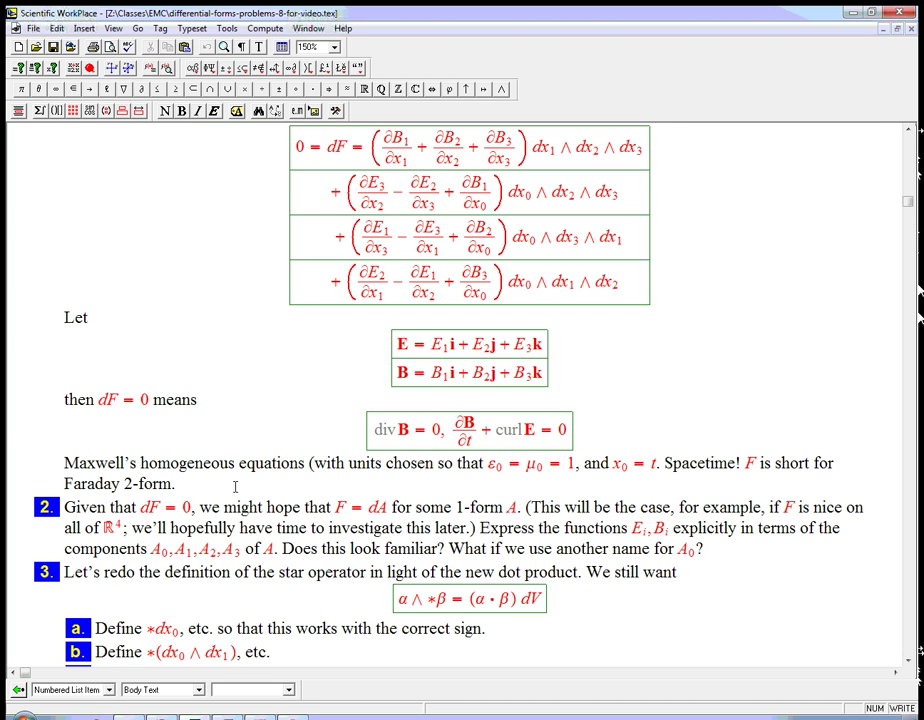